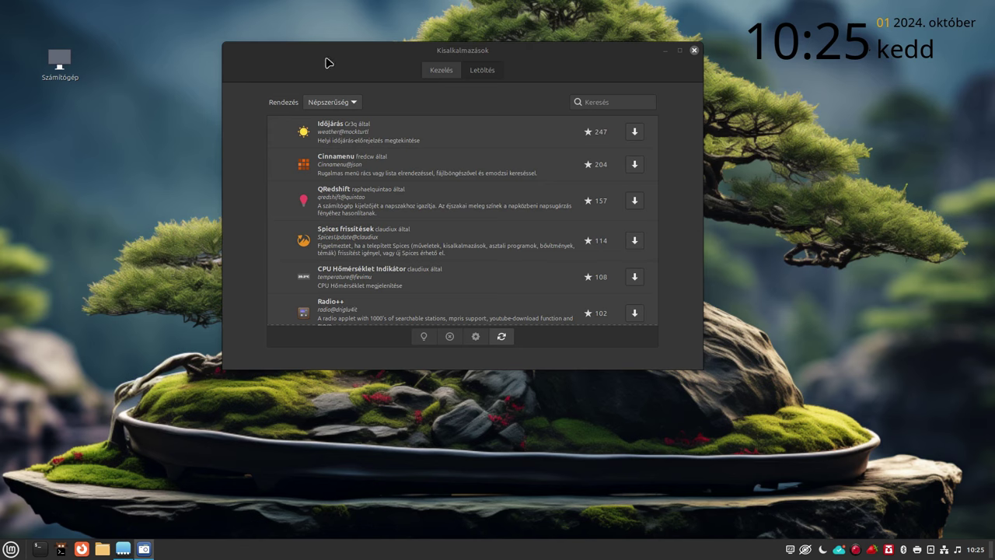
Look over the downloadable applets, then browse the installed applets down to Energiagazdálkodás és értesítések korlátozása.
click(444, 75)
click(489, 70)
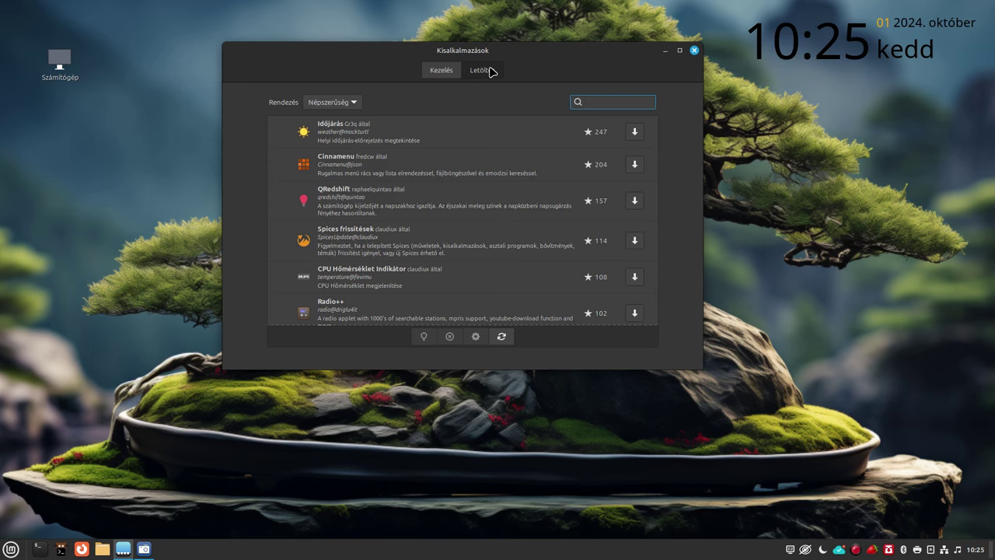
click(637, 129)
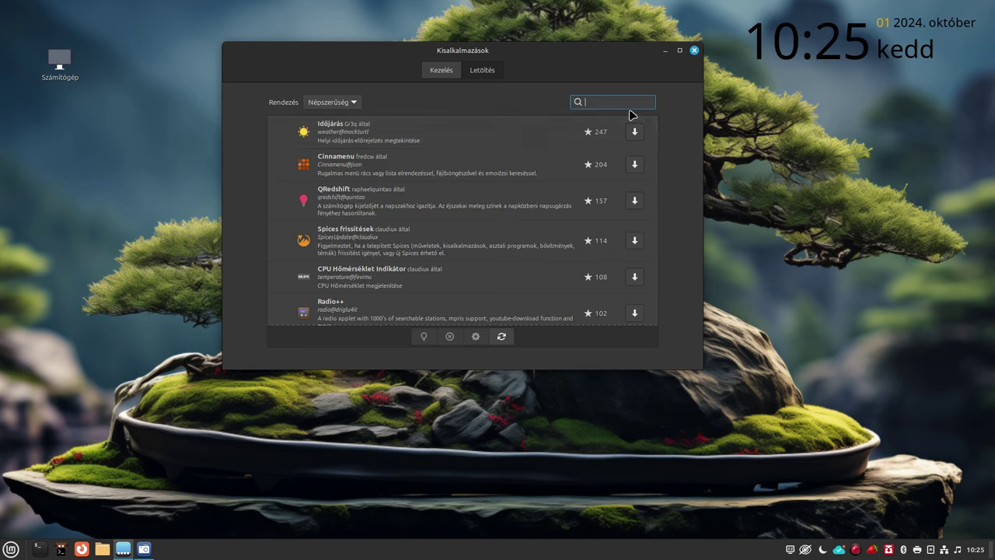
click(452, 72)
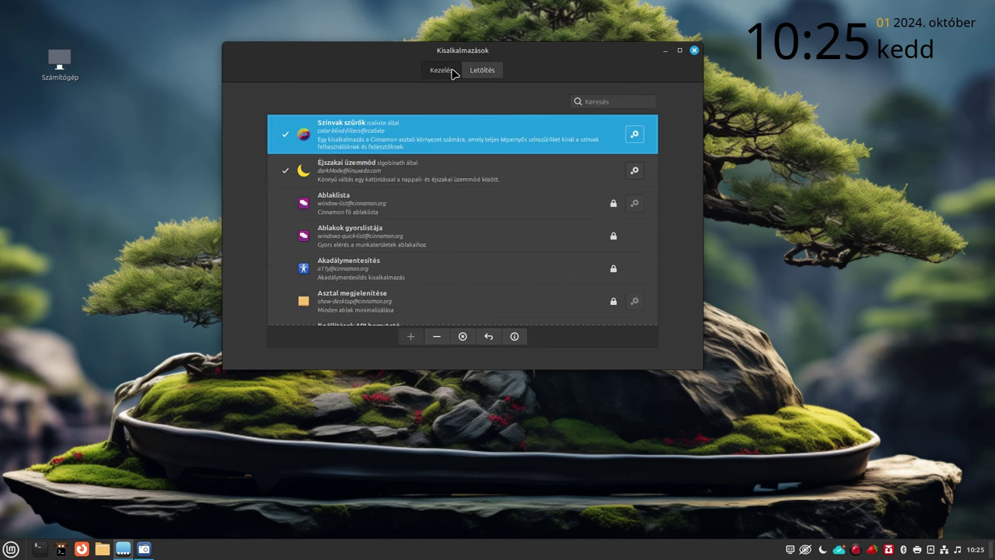
click(363, 200)
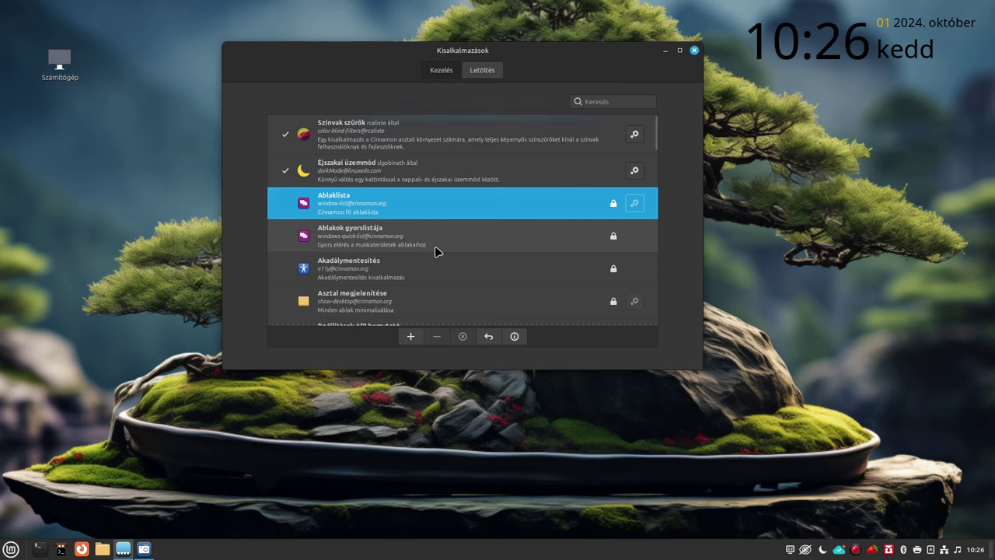
scroll(423, 259, down, 5)
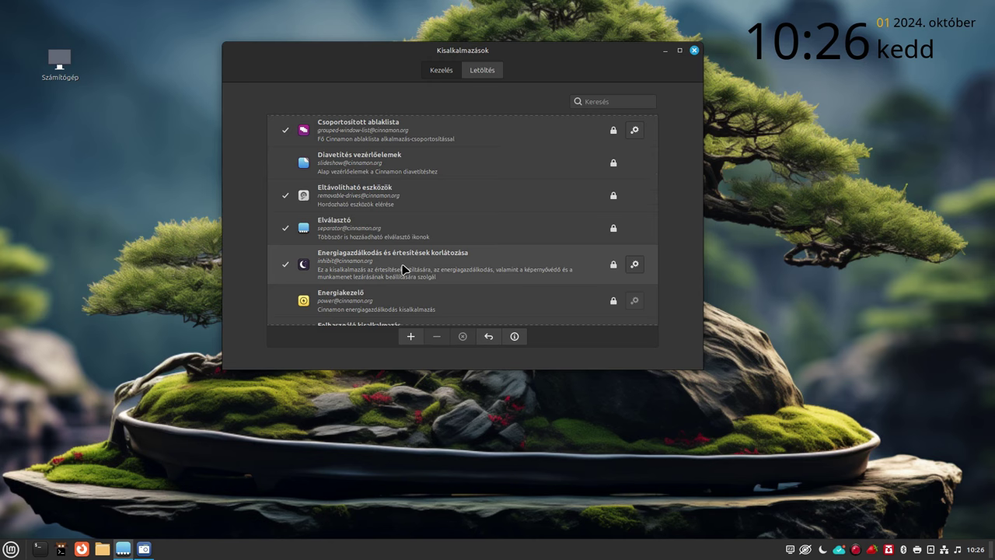
Examine the Energiagazdálkodás és értesítések korlátozása applet's panel toggles, its configuration, and the linked power and notification settings.
click(789, 550)
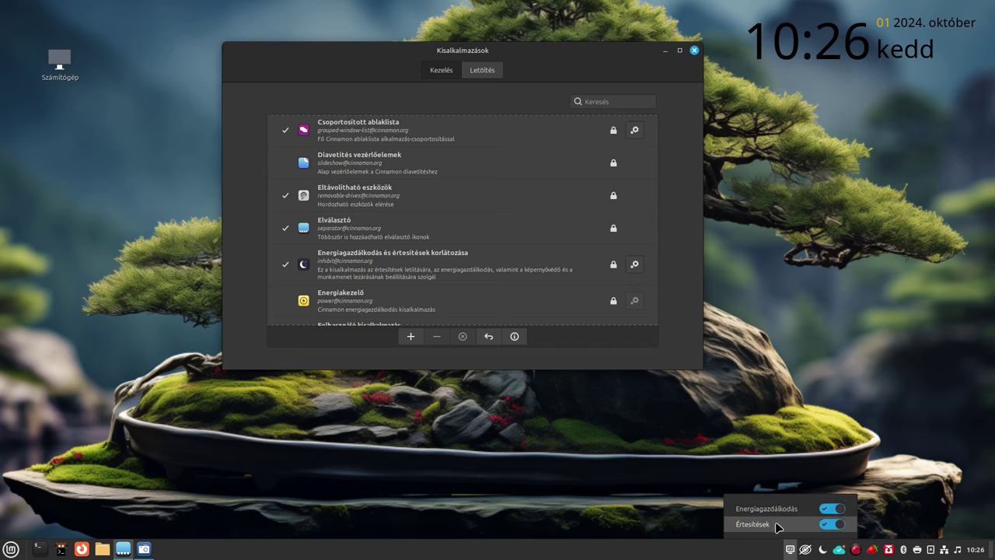
click(734, 440)
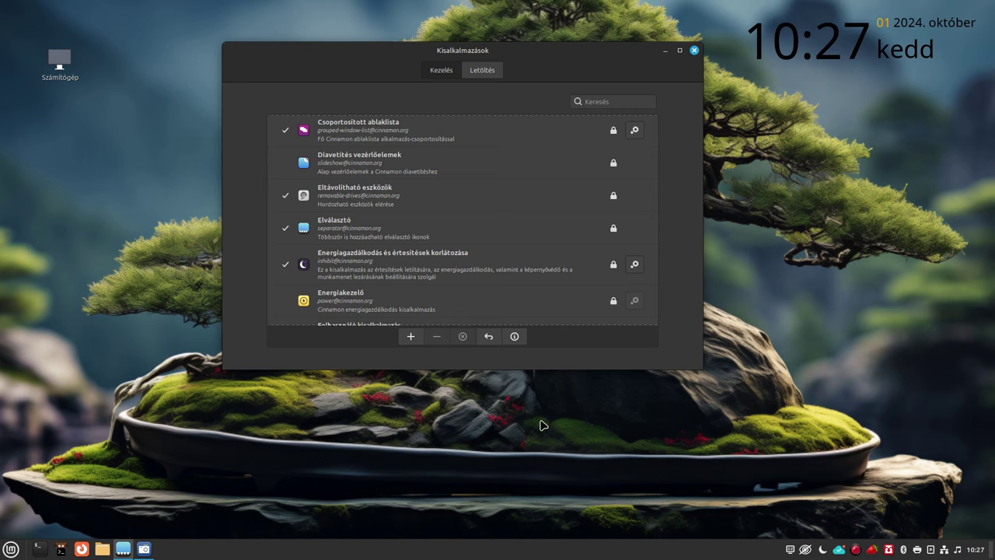
click(634, 265)
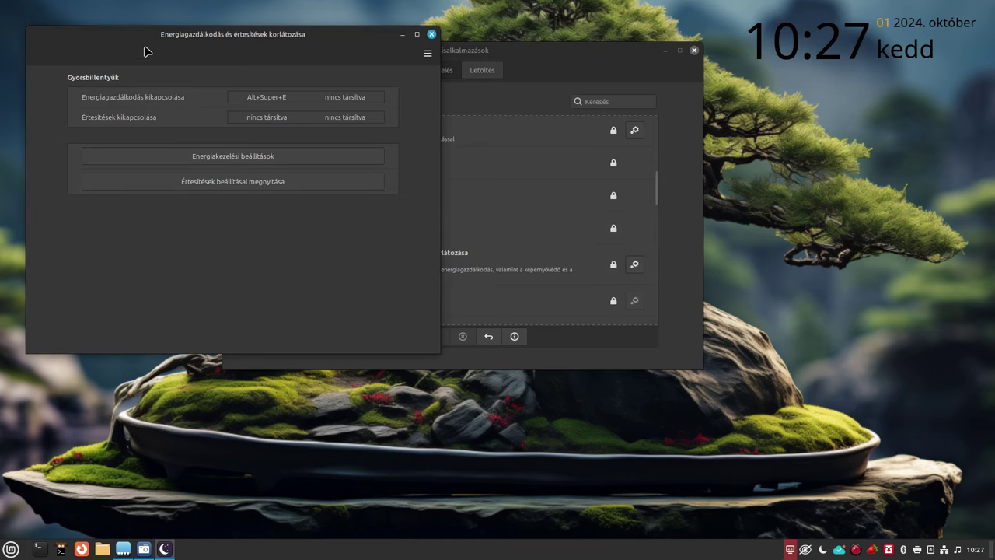
drag(144, 51, 269, 123)
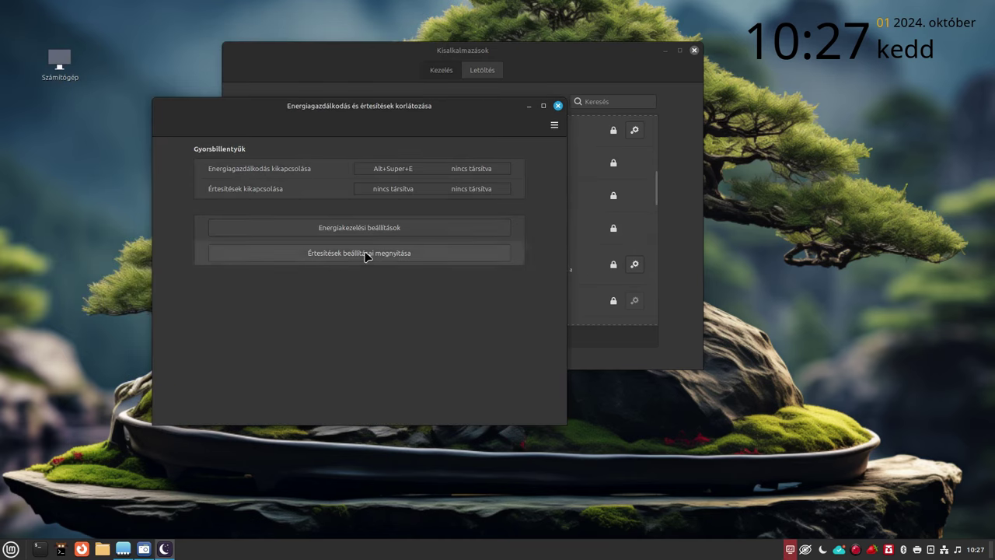
click(365, 228)
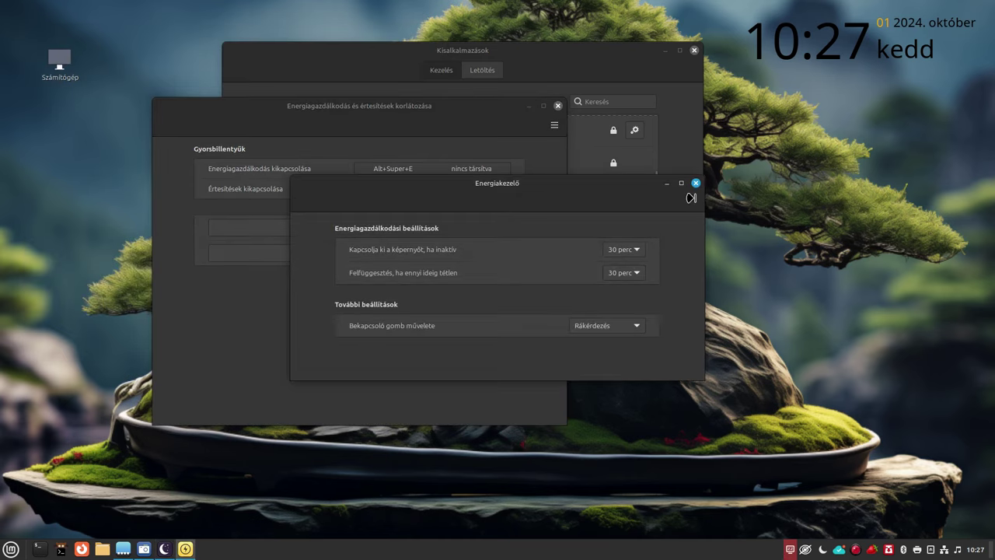
click(696, 182)
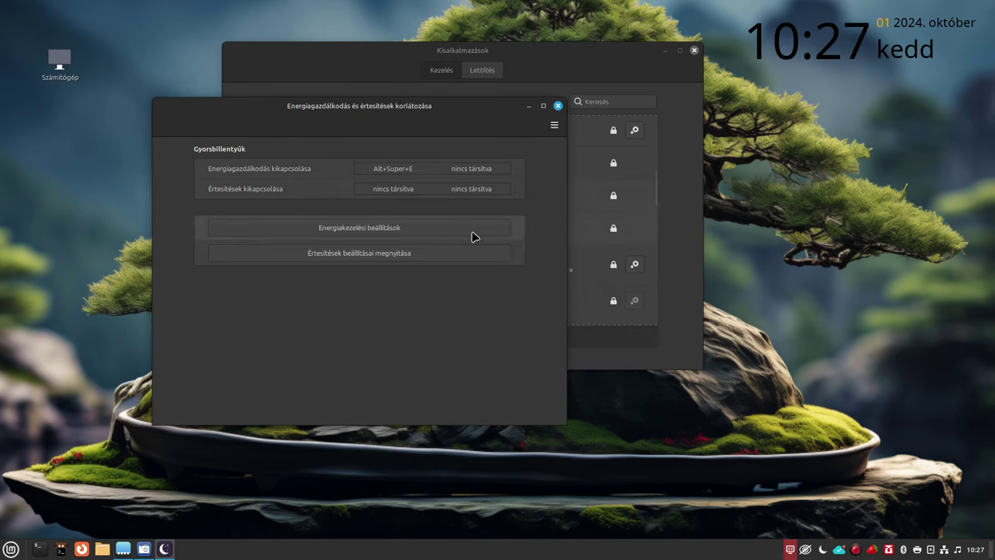
click(425, 253)
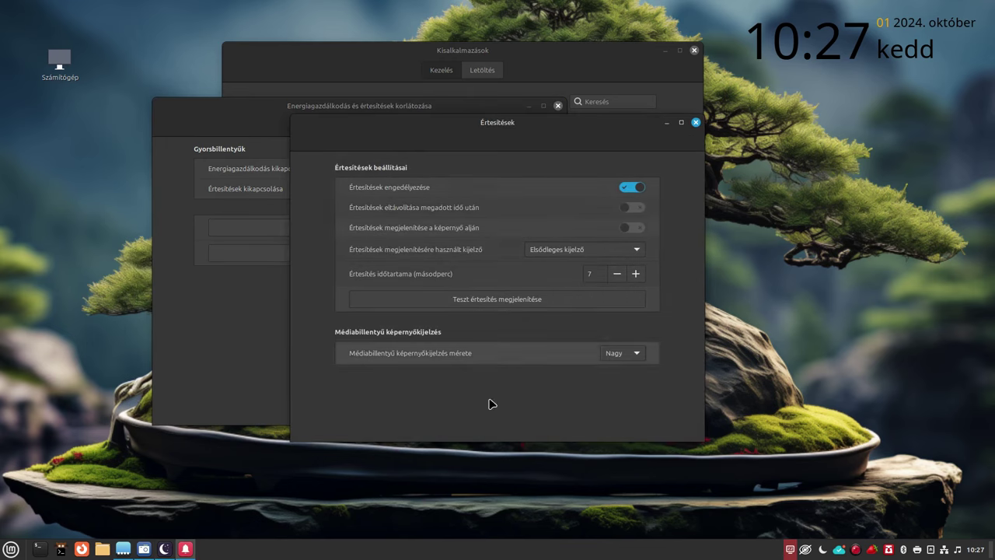
click(696, 123)
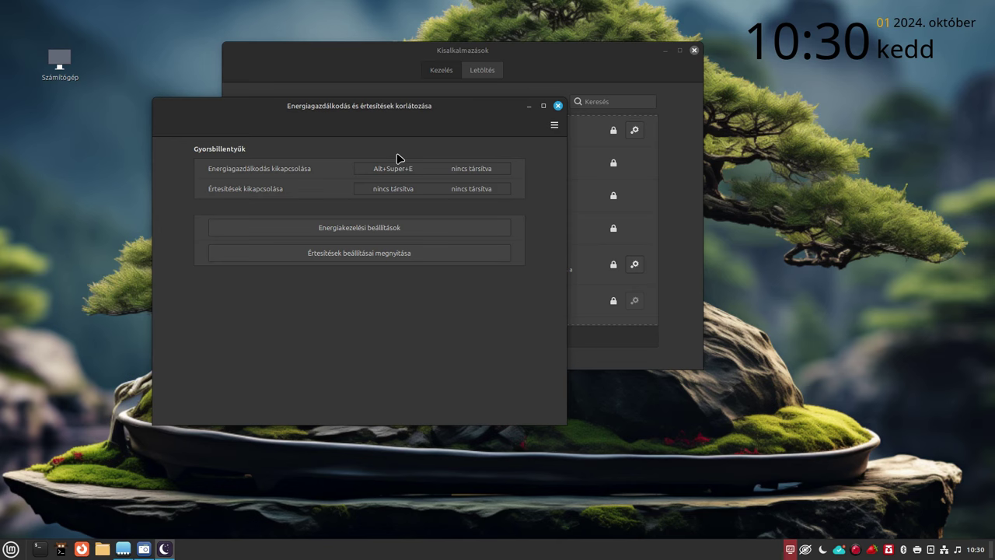
Open the Billentyűzet settings and expand the Spices kiegészítők category of keyboard shortcuts.
key(super)
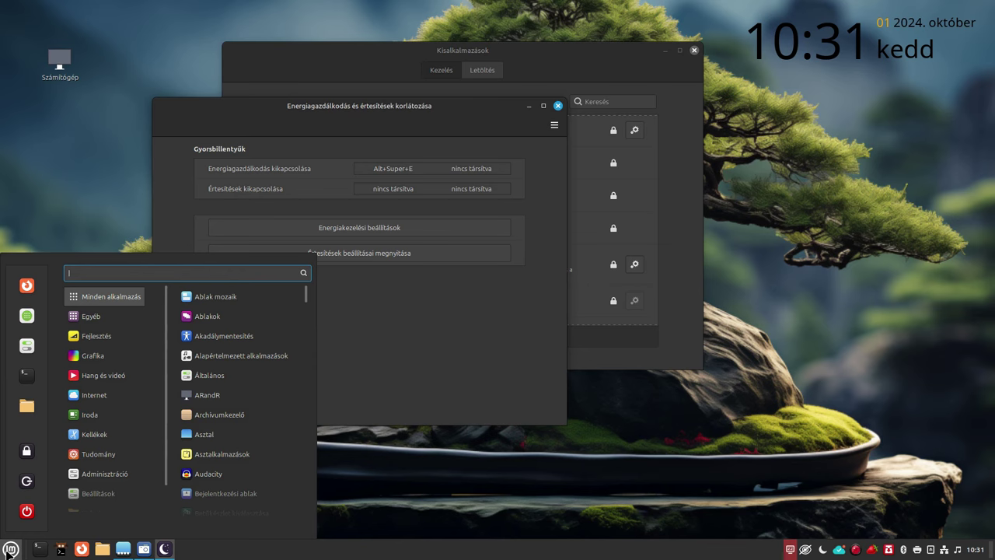
text(bill)
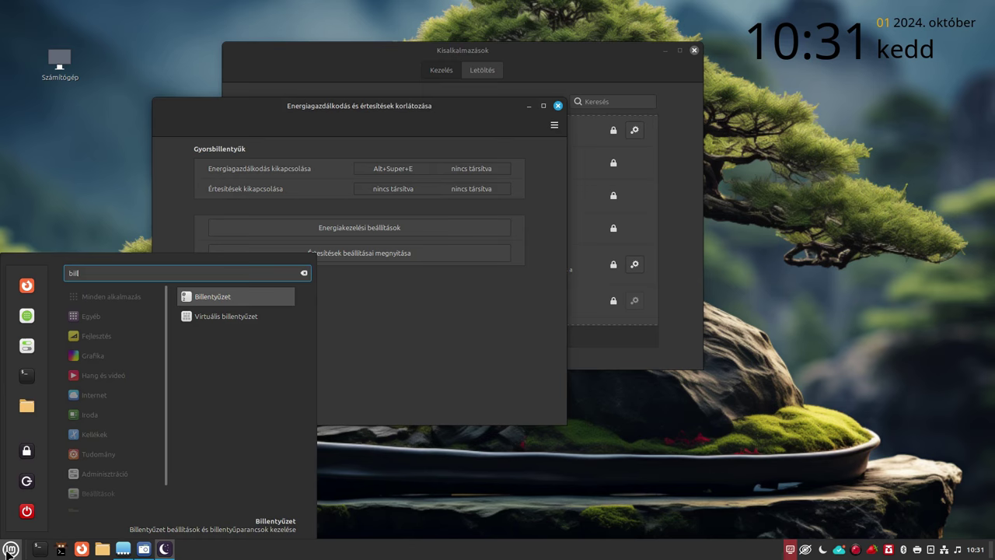
key(Return)
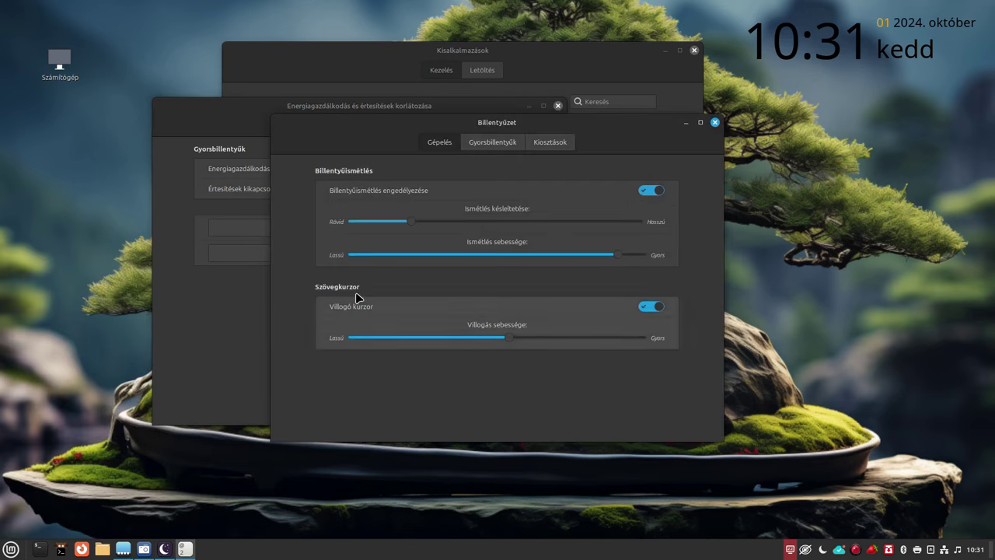
click(522, 143)
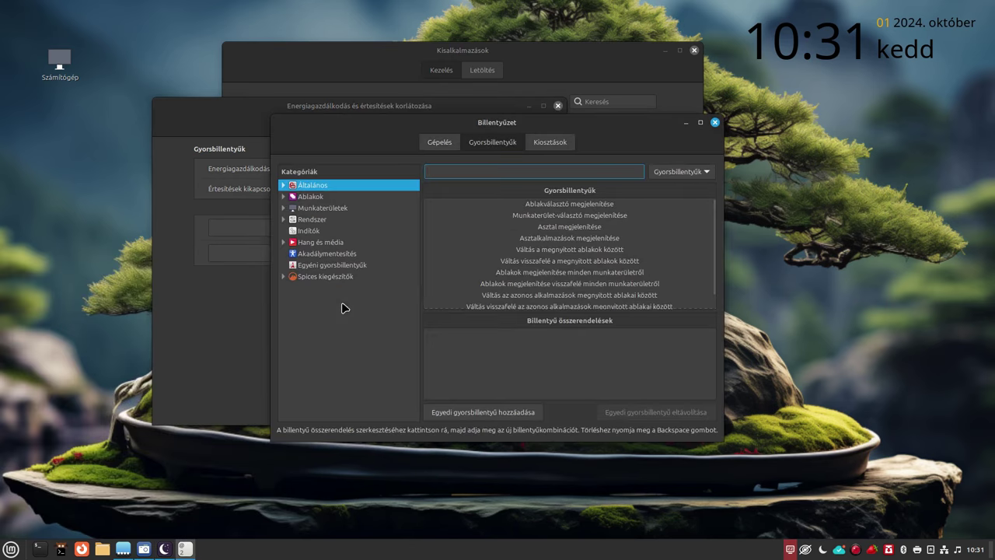
click(307, 278)
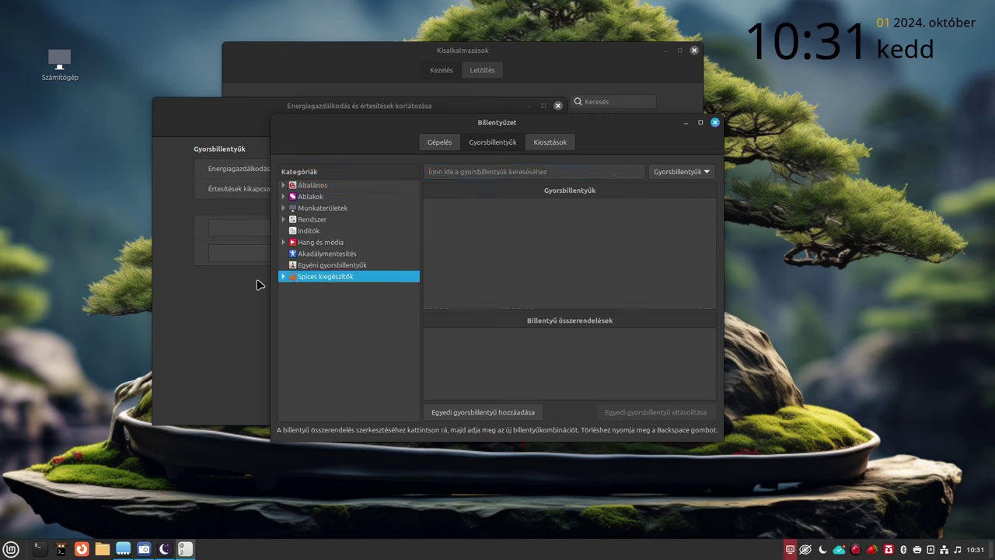
click(281, 277)
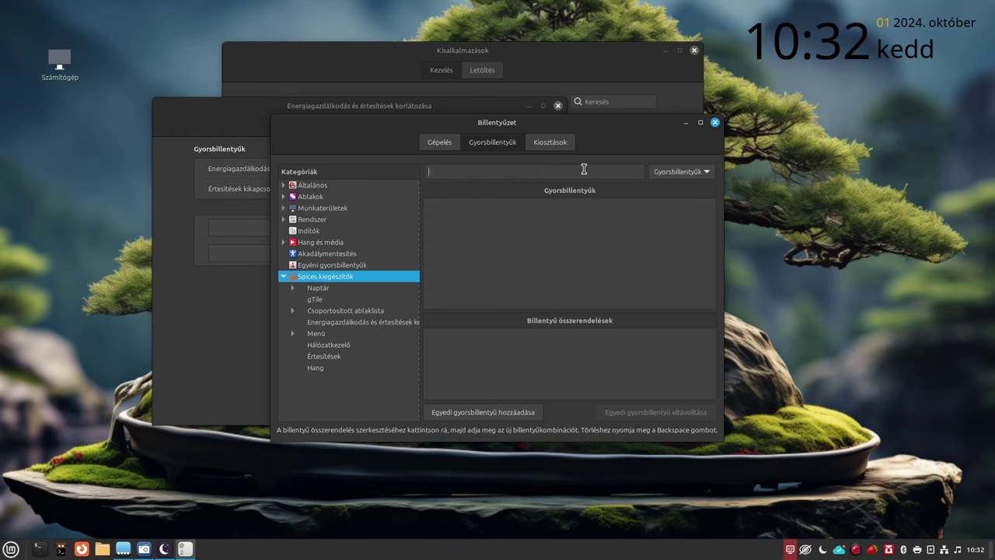
Search the keyboard shortcuts by key combination for Alt+Super+E.
click(676, 172)
click(677, 188)
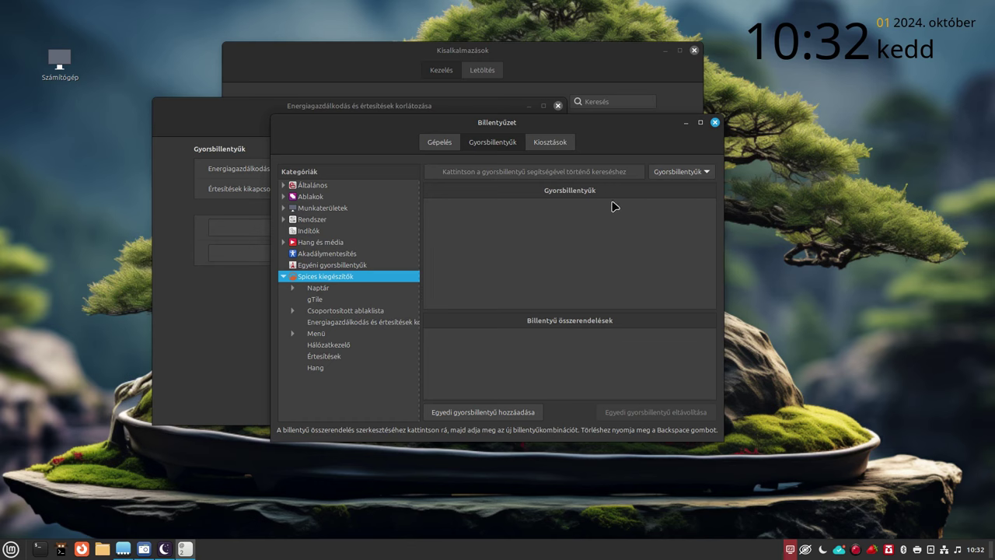
click(505, 171)
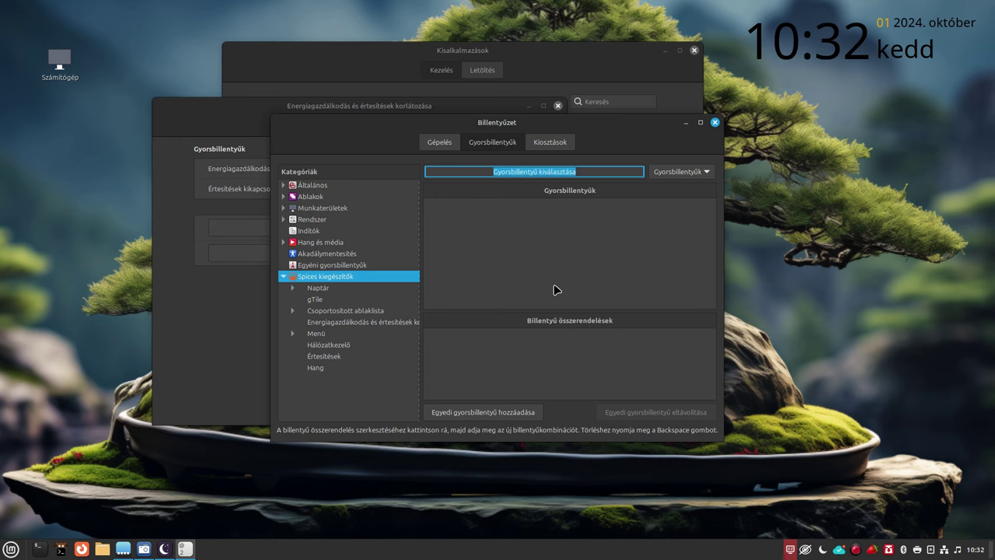
key(alt+super+e)
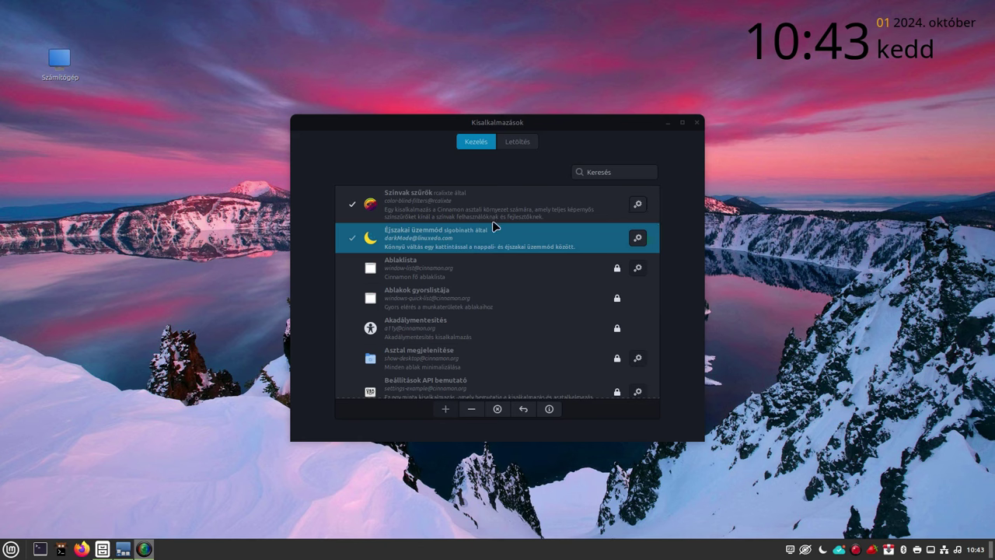
Open the Éjszakai üzemmód applet's settings and enable automatic switching between the day and night modes.
click(638, 238)
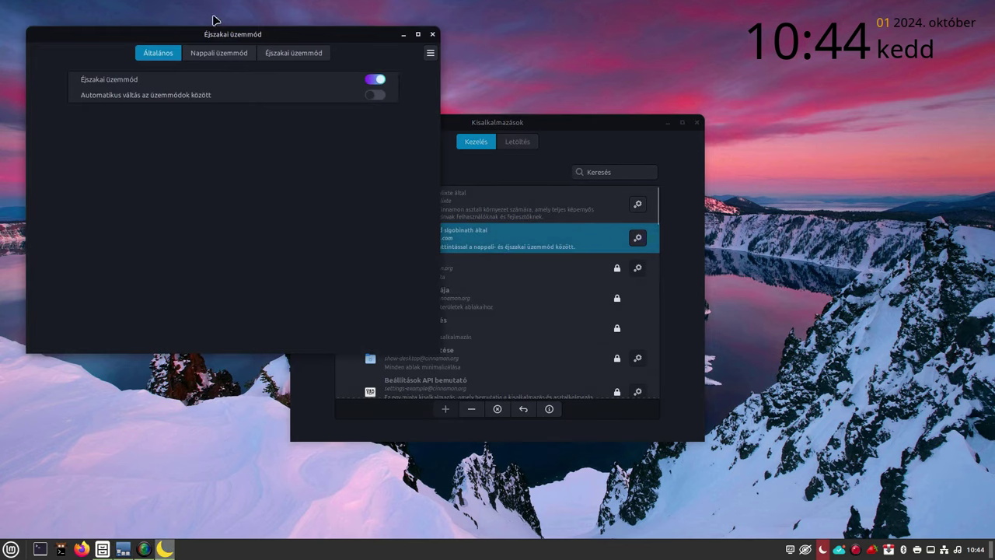
drag(84, 30, 457, 157)
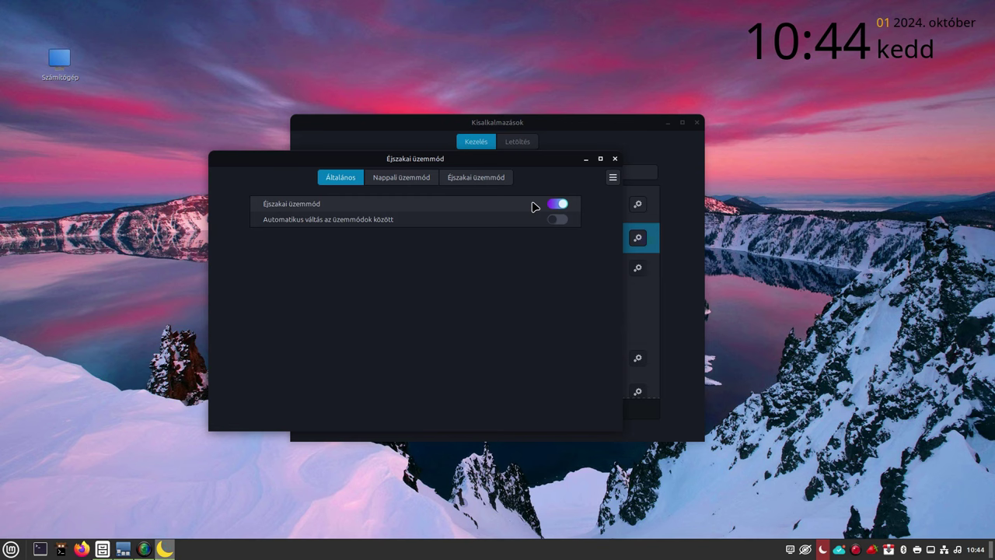
click(557, 219)
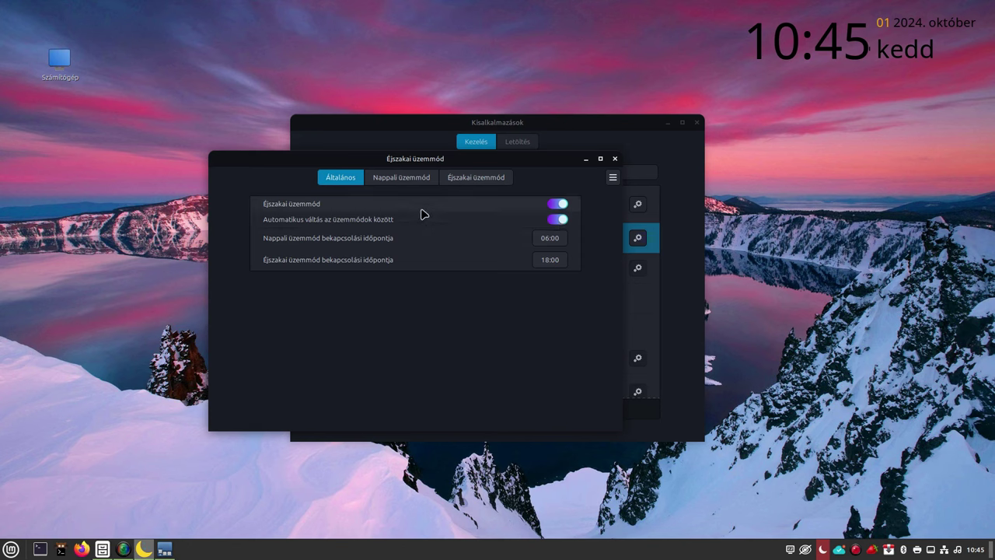
Enable desktop background changing for Nappali üzemmód, check the Éjszakai üzemmód theme options, and close the settings.
click(407, 184)
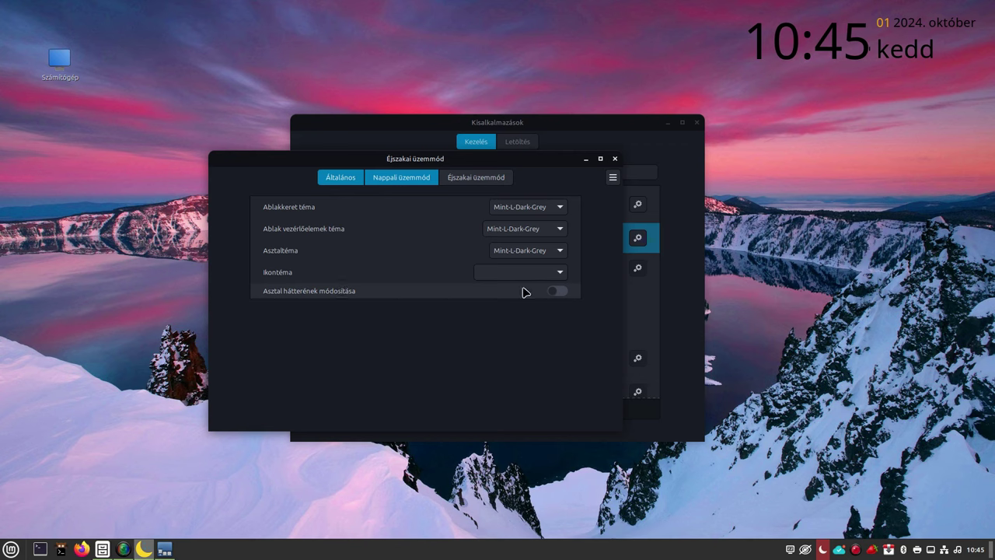
click(560, 292)
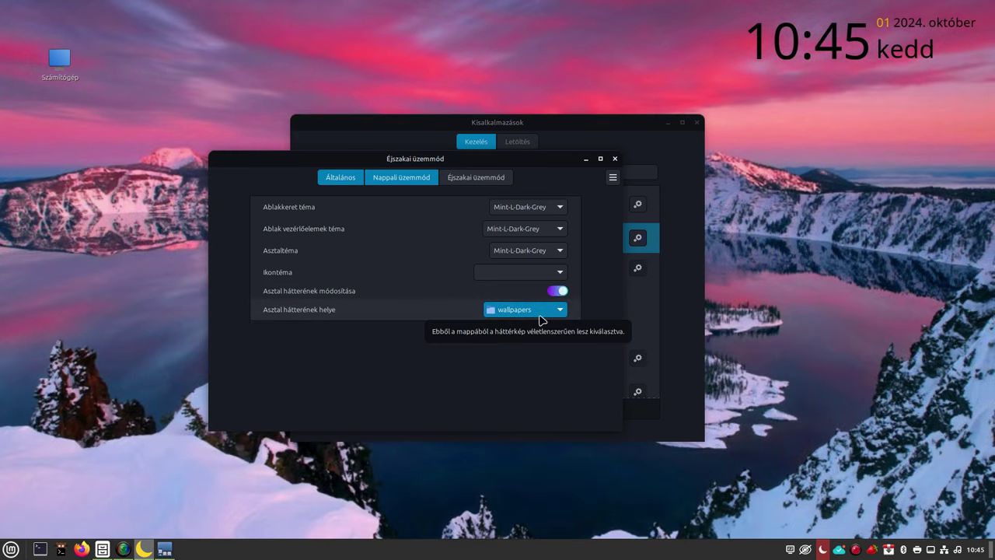
click(475, 178)
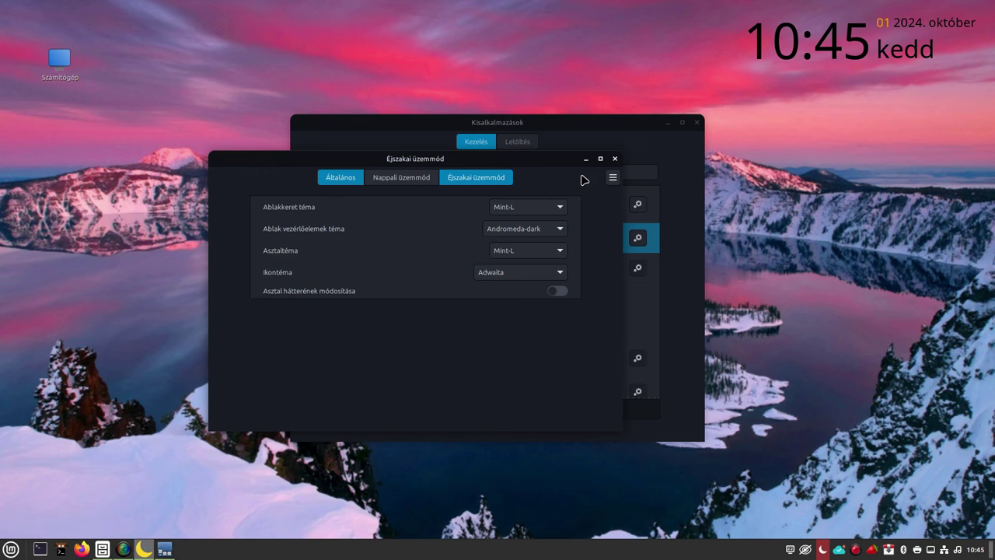
click(615, 158)
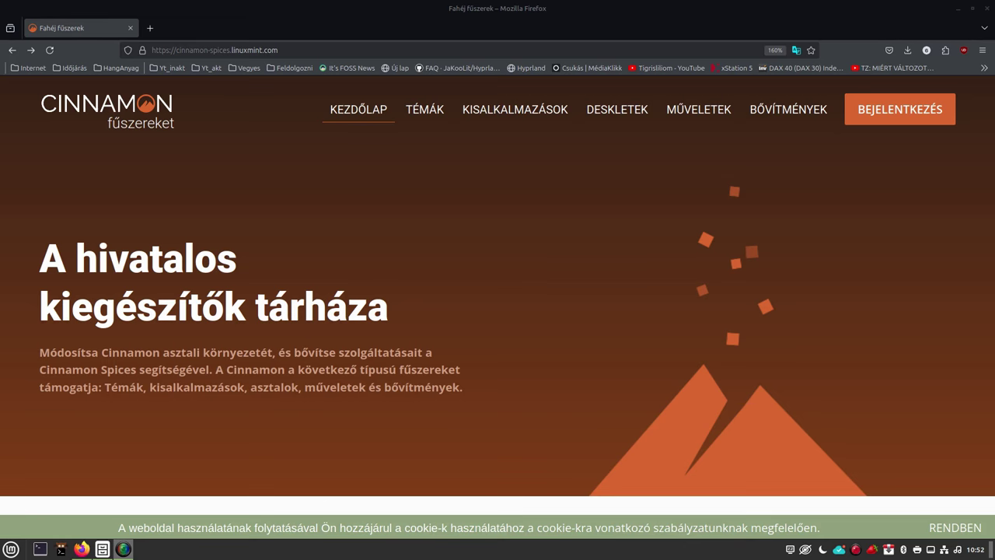
On the Cinnamon Spices website in Firefox, browse the popular actions and read the Take Screenshot action's description.
click(700, 112)
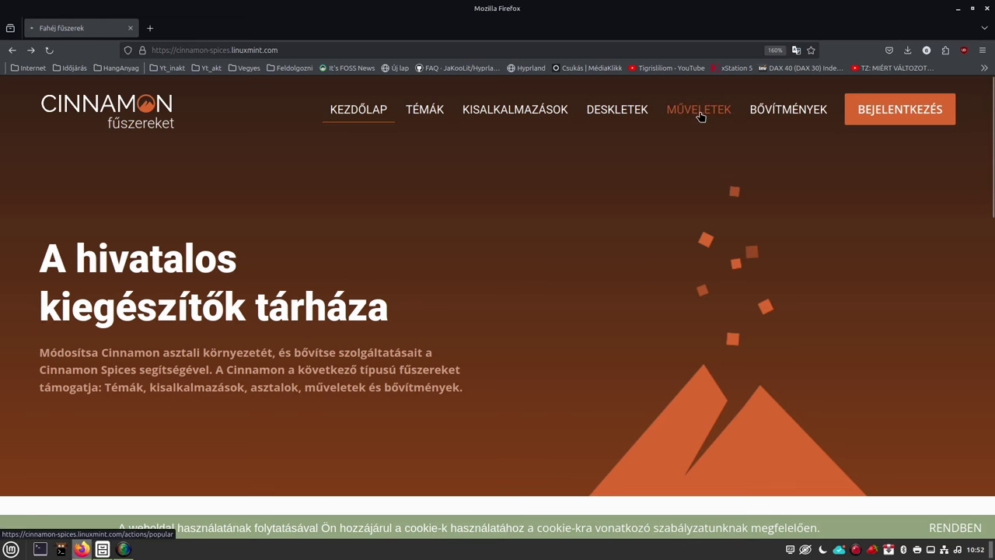
scroll(498, 293, down, 7)
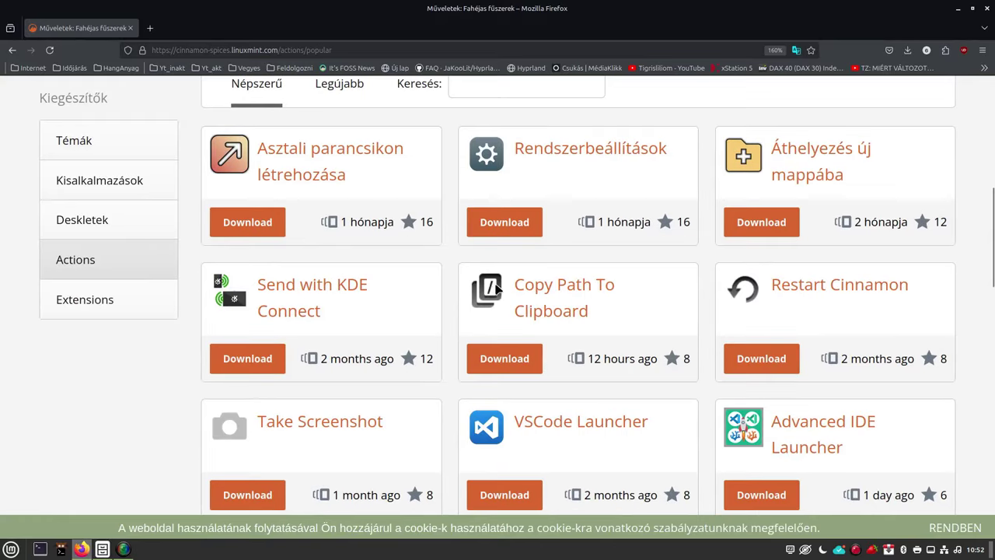
scroll(497, 287, down, 3)
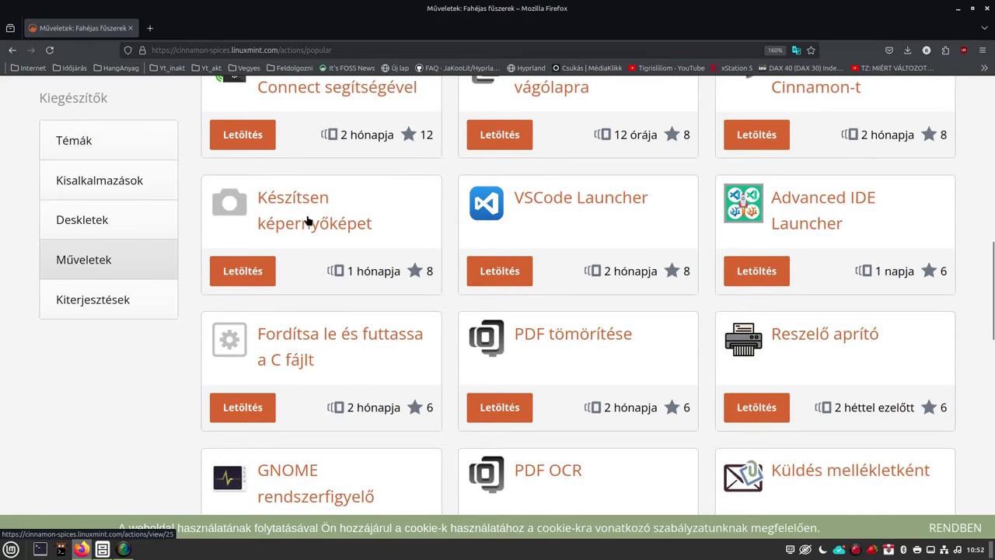
click(303, 230)
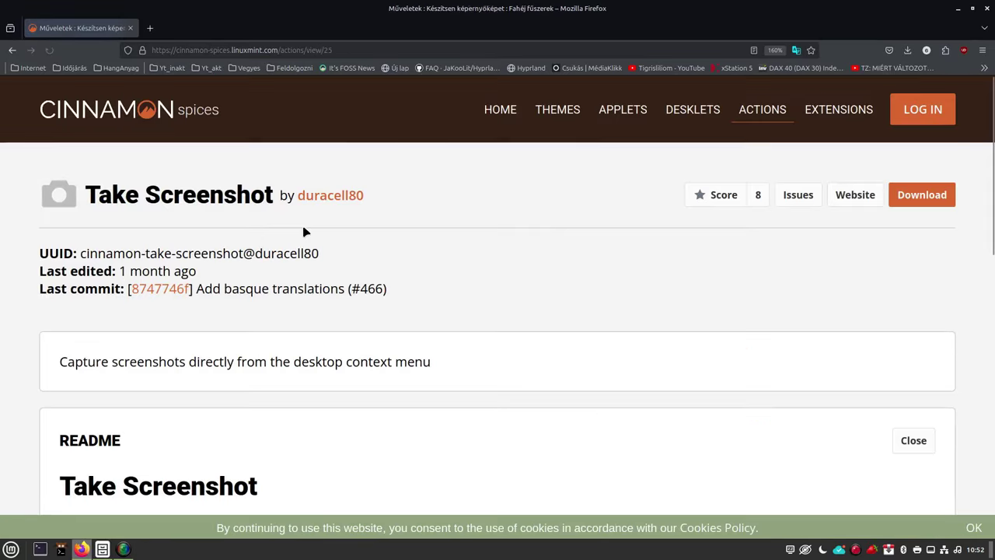
scroll(445, 233, down, 5)
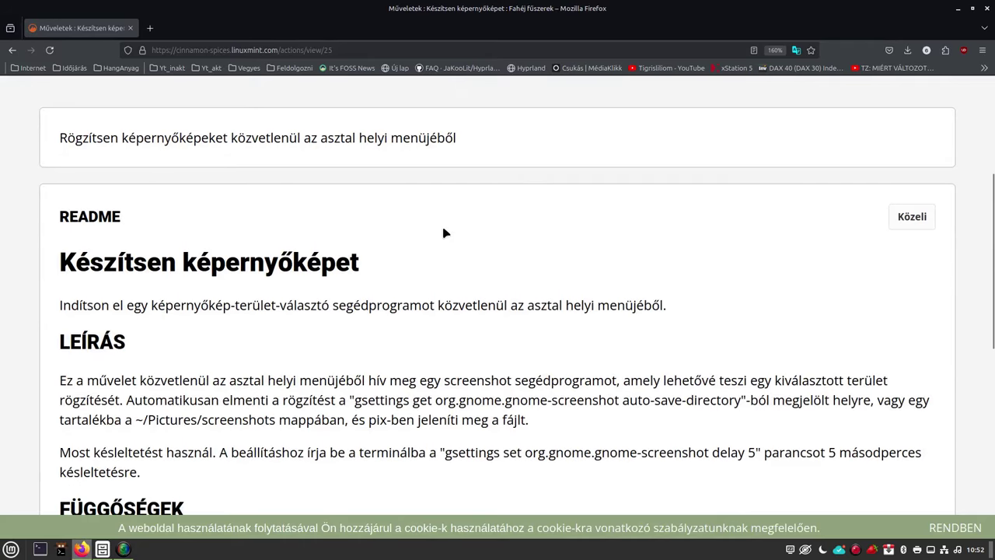
scroll(445, 232, down, 5)
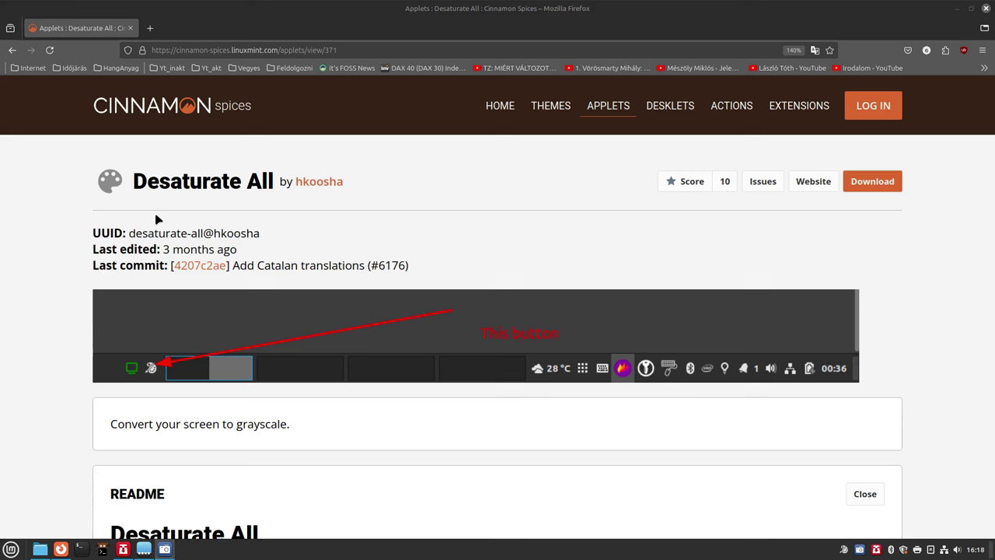
Turn the screen grayscale with the Desaturate All applet, then open and close the Internet bookmarks folder in Firefox.
click(845, 549)
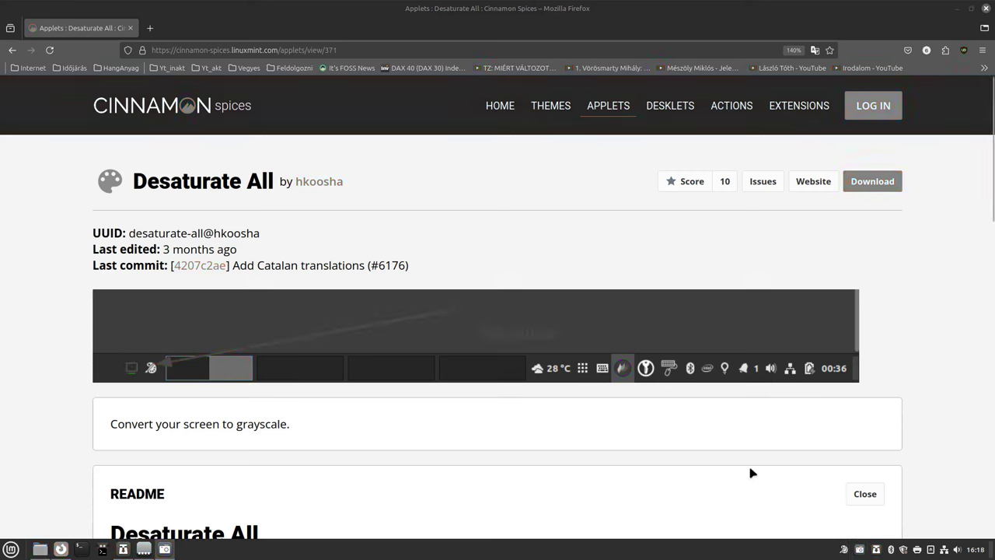
click(34, 68)
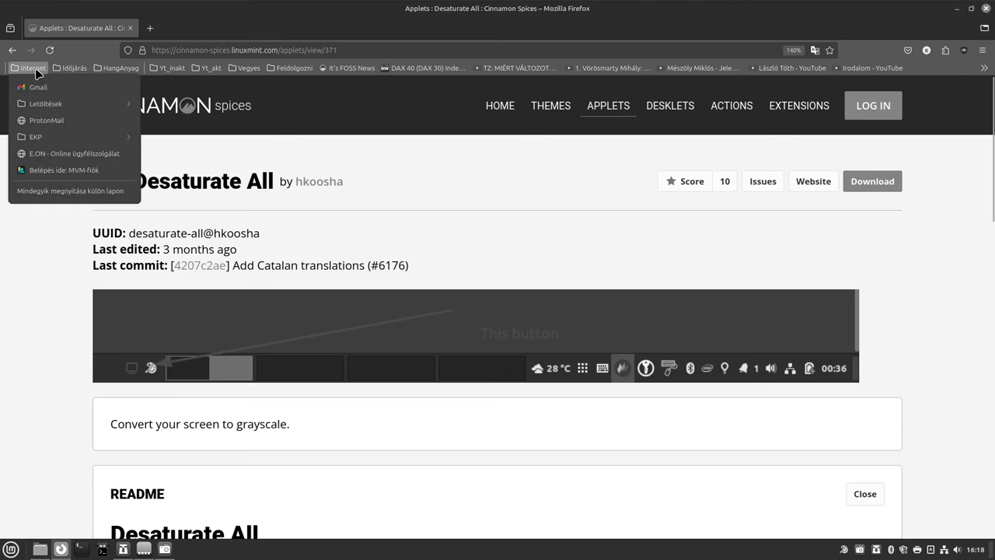
click(415, 127)
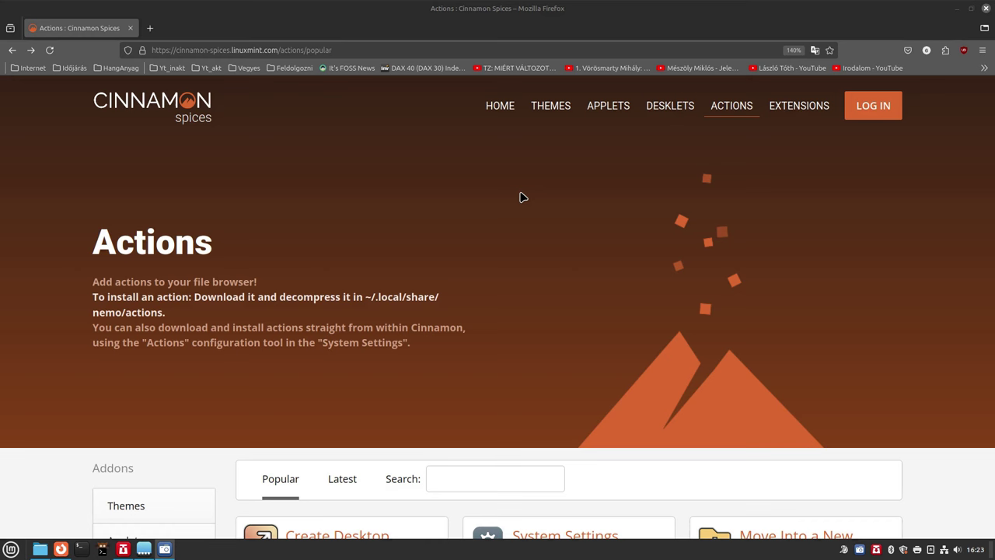
Browse the popular actions on the Cinnamon Spices website and open the Backup this file action's page.
scroll(521, 197, down, 12)
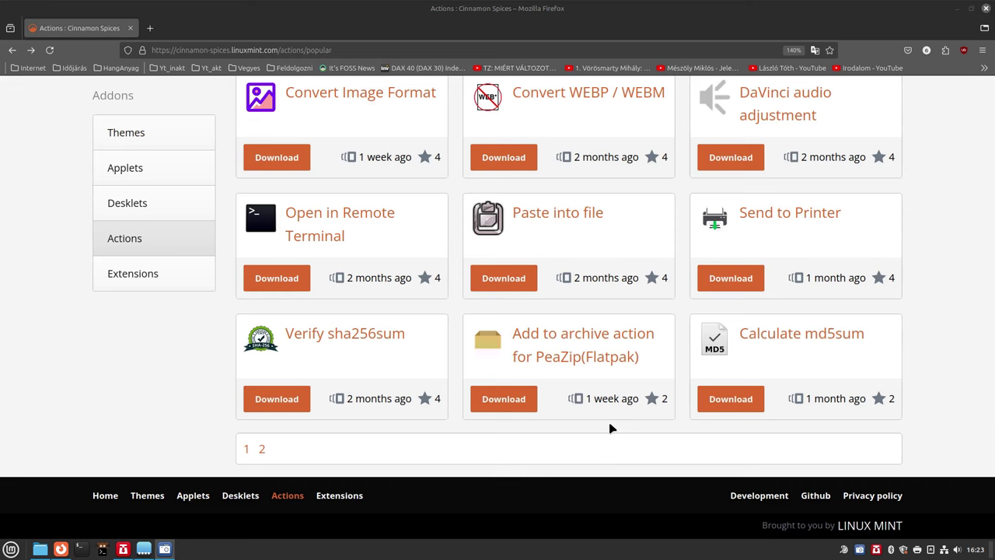
scroll(610, 428, up, 2)
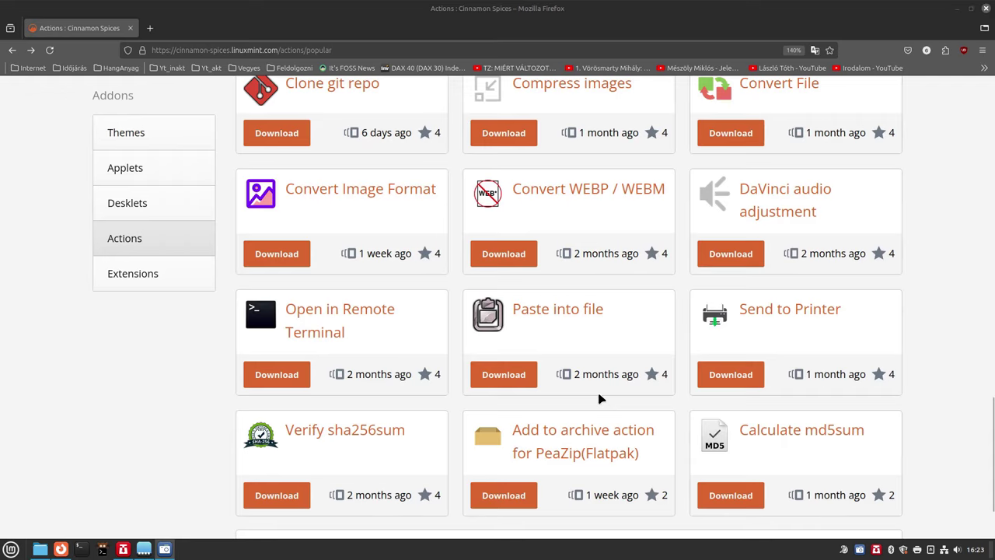
scroll(598, 399, up, 1)
scroll(599, 398, up, 2)
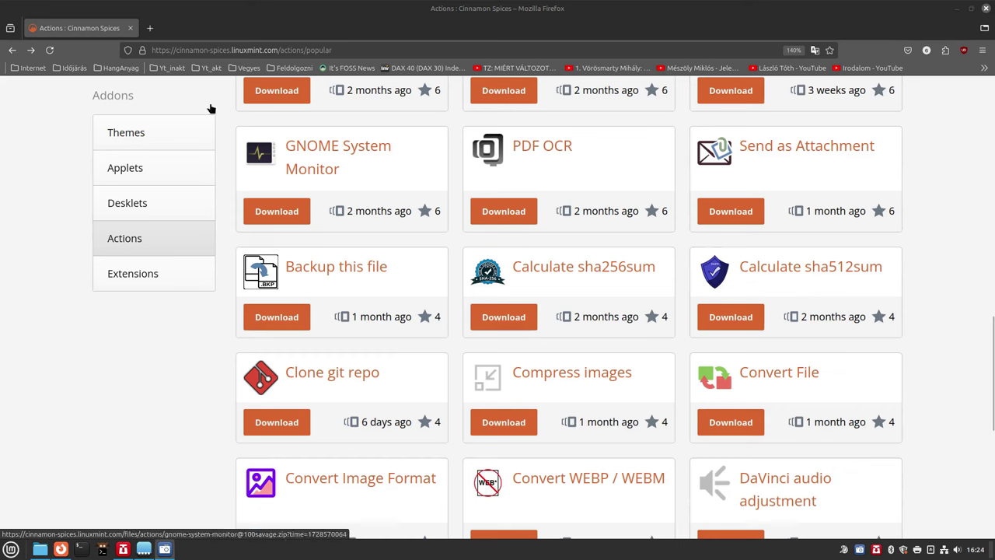
click(355, 269)
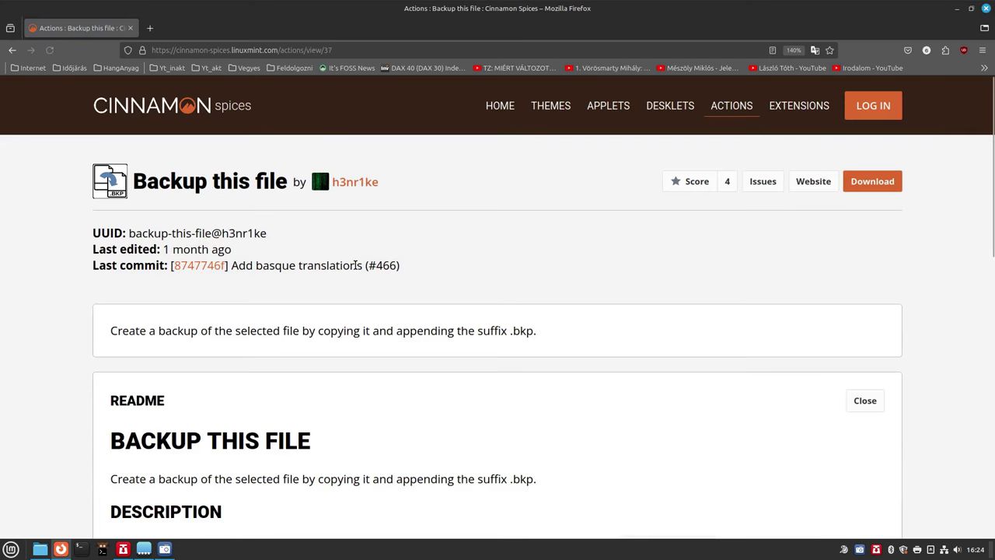
Read the README of the Backup this file action, including its description and dependencies, and download the action.
scroll(355, 265, down, 5)
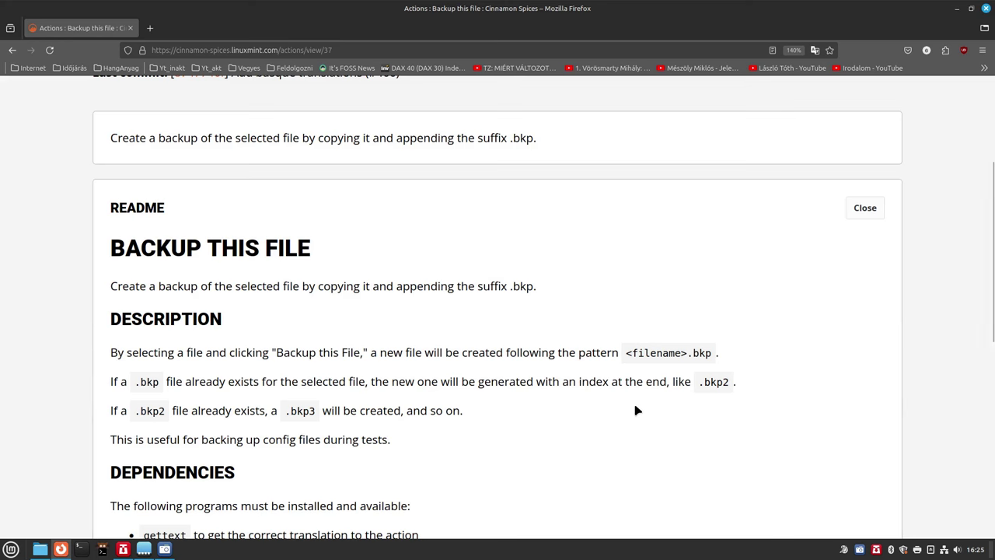
scroll(634, 410, down, 2)
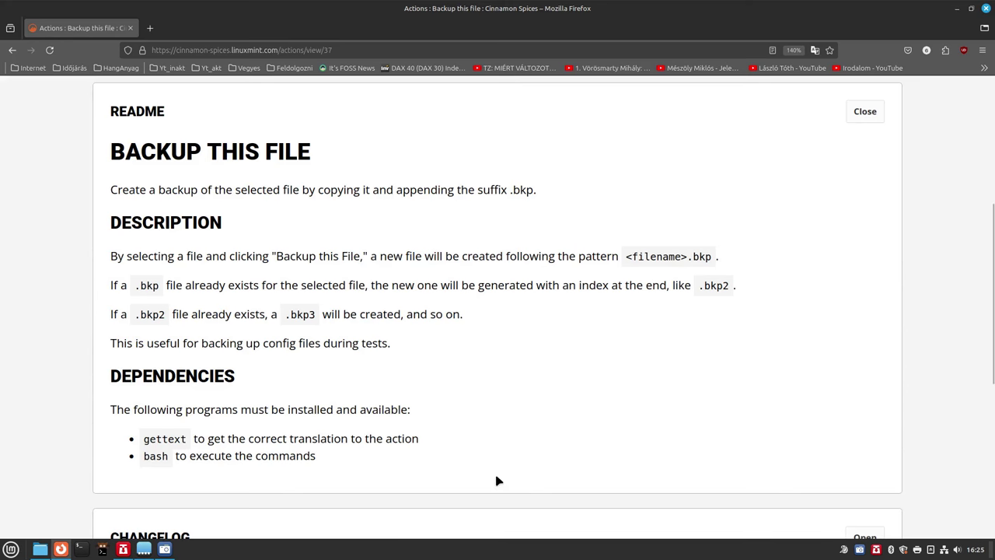
scroll(498, 481, down, 2)
scroll(497, 480, up, 10)
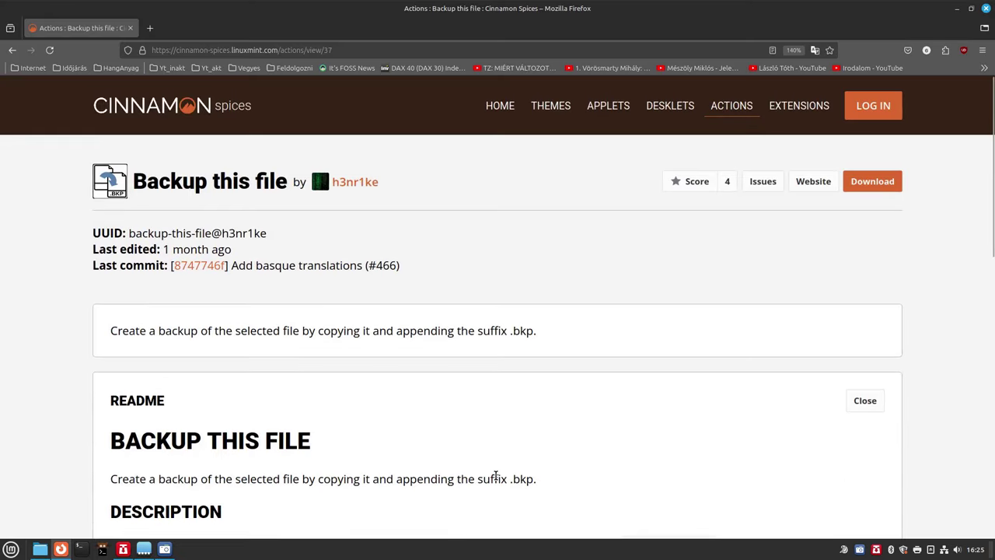
click(876, 171)
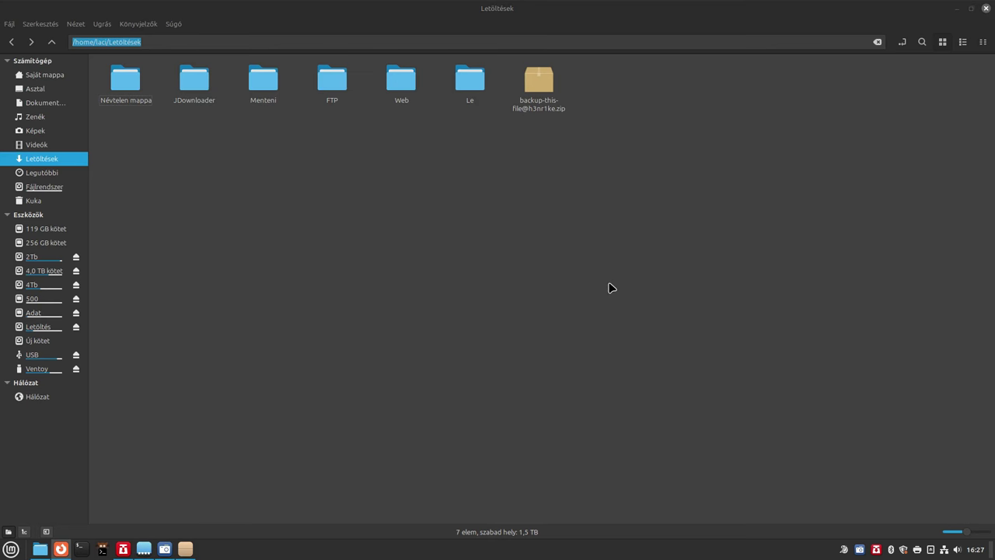
Open the downloaded backup-this-file archive from Letöltések, start extracting it, and check the install path on the Actions page in Firefox.
double_click(542, 95)
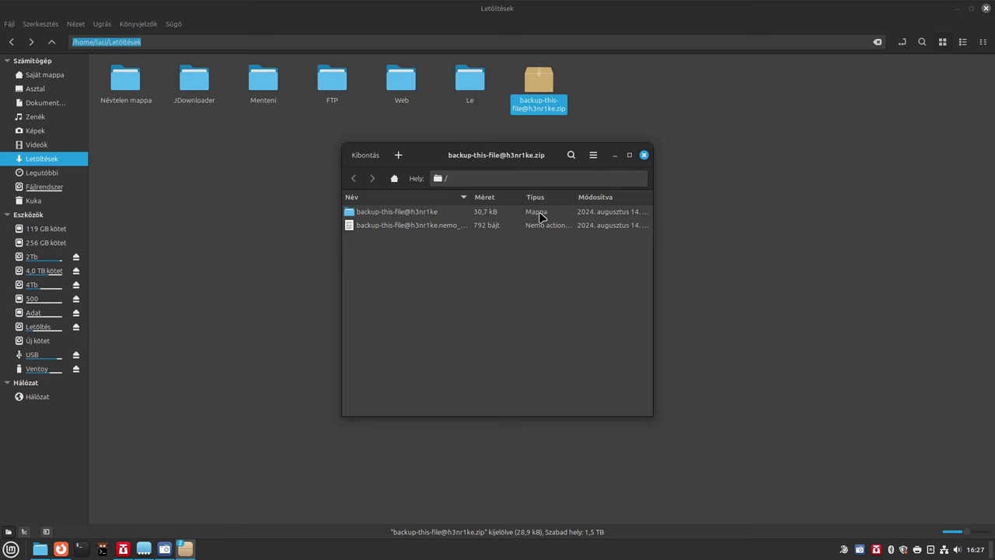
click(359, 157)
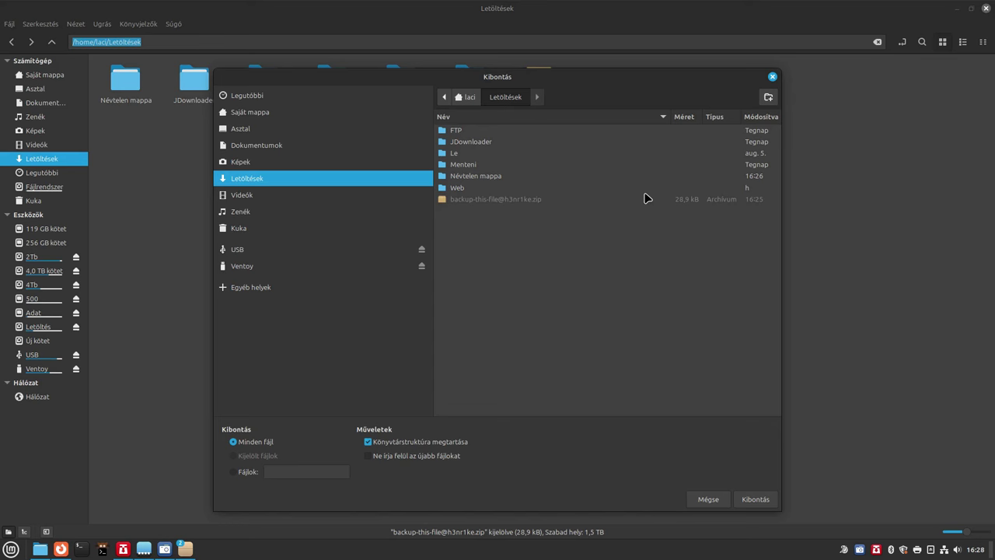
click(61, 549)
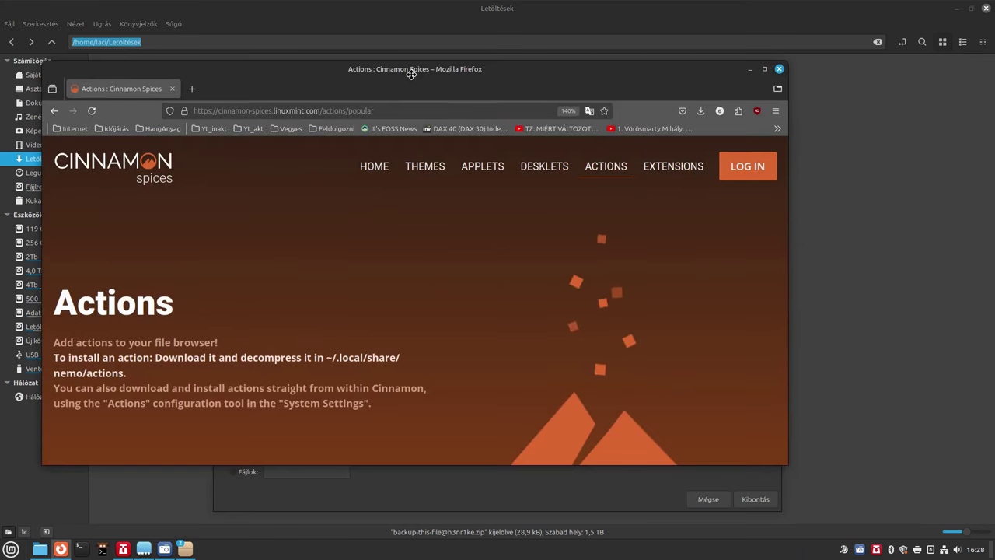
key(alt+Tab)
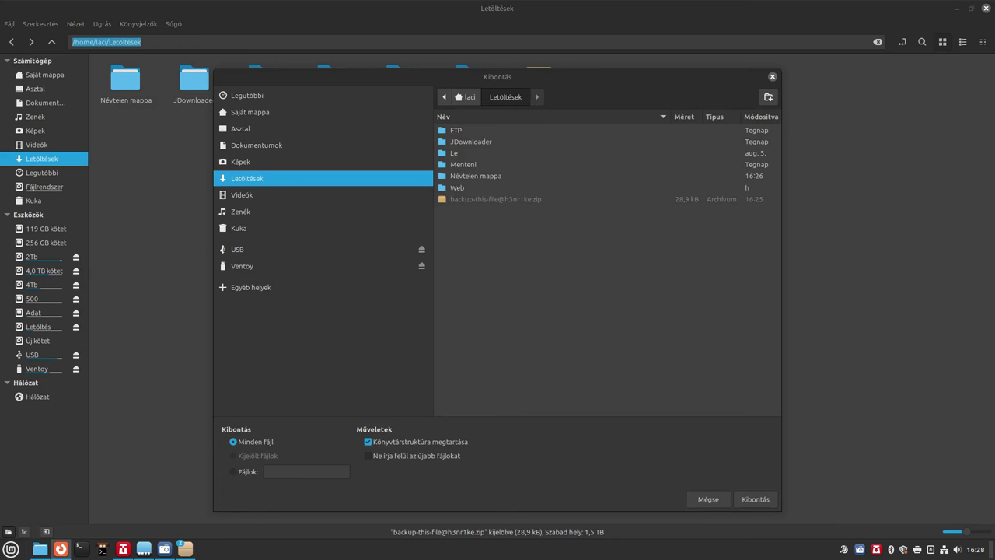
Switch the extraction destination to the home folder and show its hidden files.
click(470, 96)
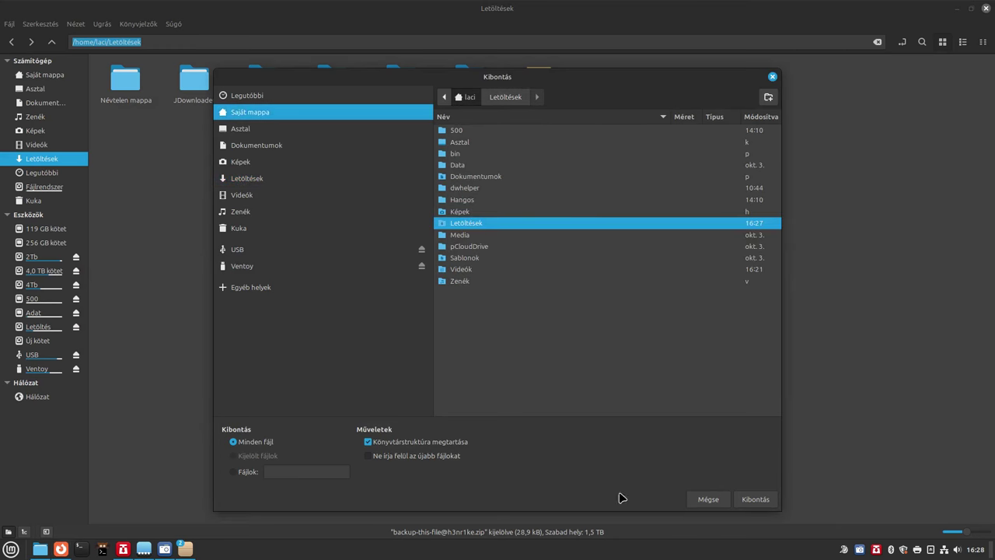
right_click(605, 335)
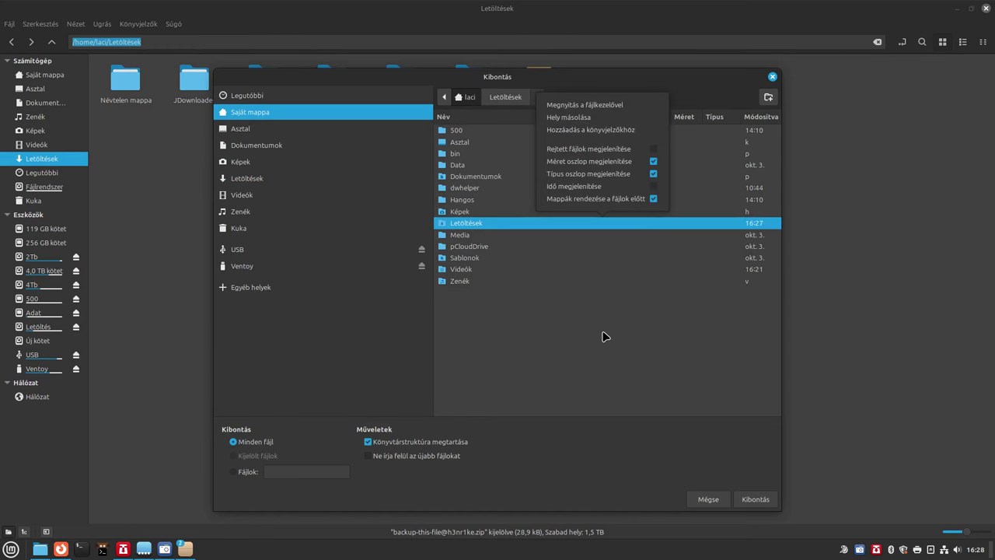
click(622, 148)
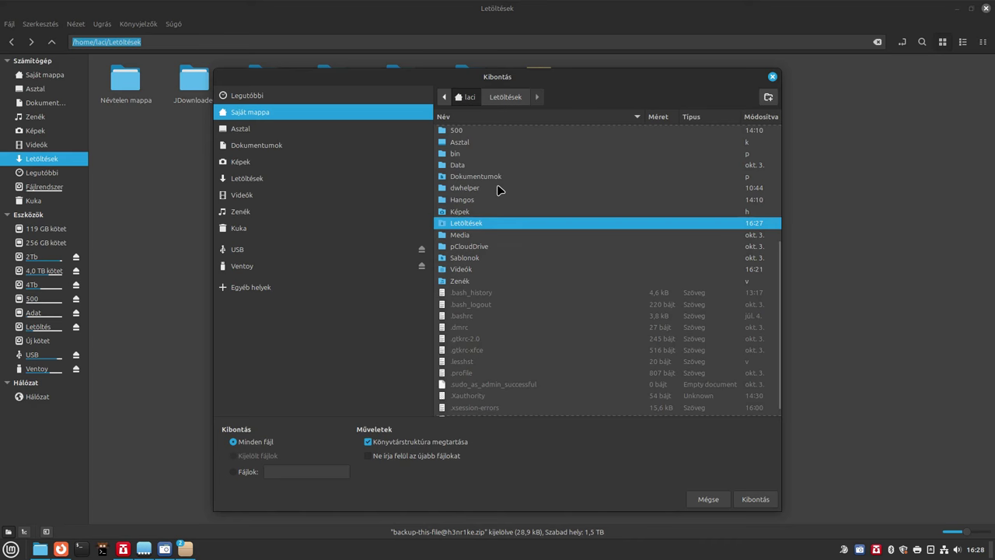
scroll(498, 192, up, 5)
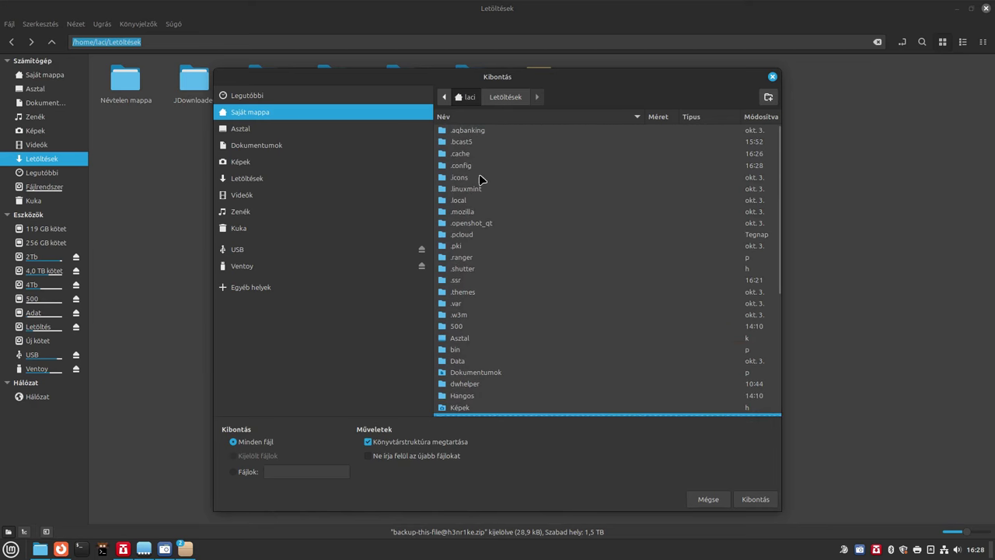
Extract all files of the archive into the .local/share/nemo/actions folder, keeping the directory structure.
double_click(458, 203)
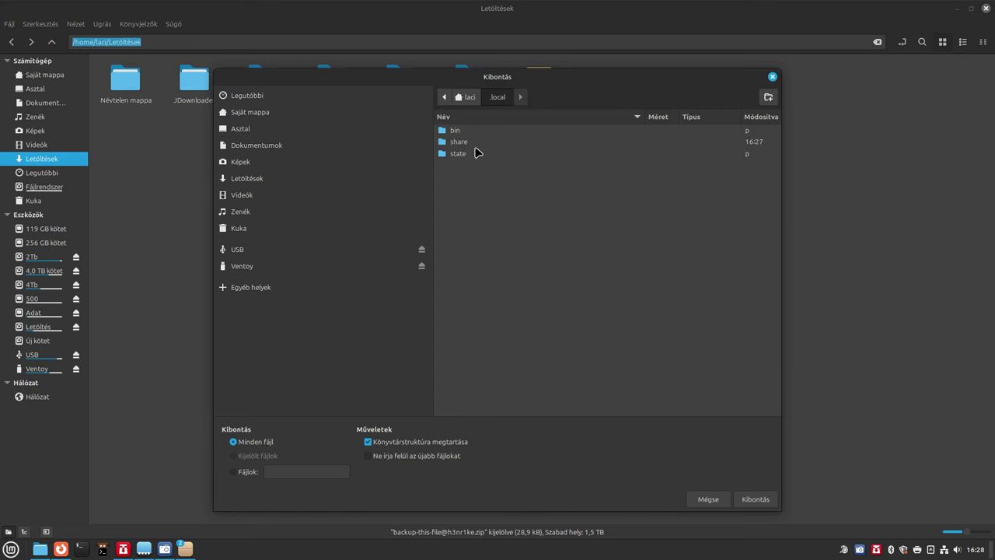
double_click(476, 144)
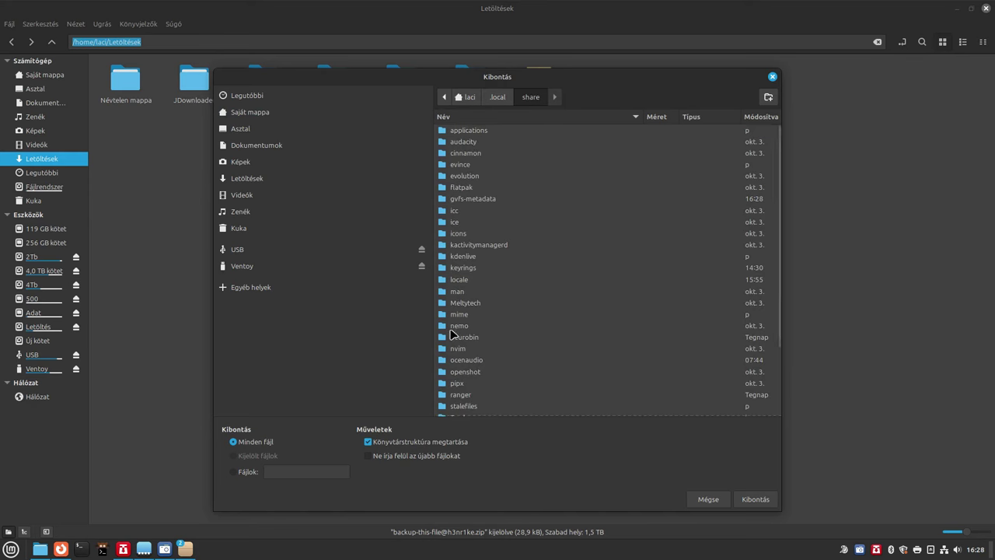
double_click(456, 326)
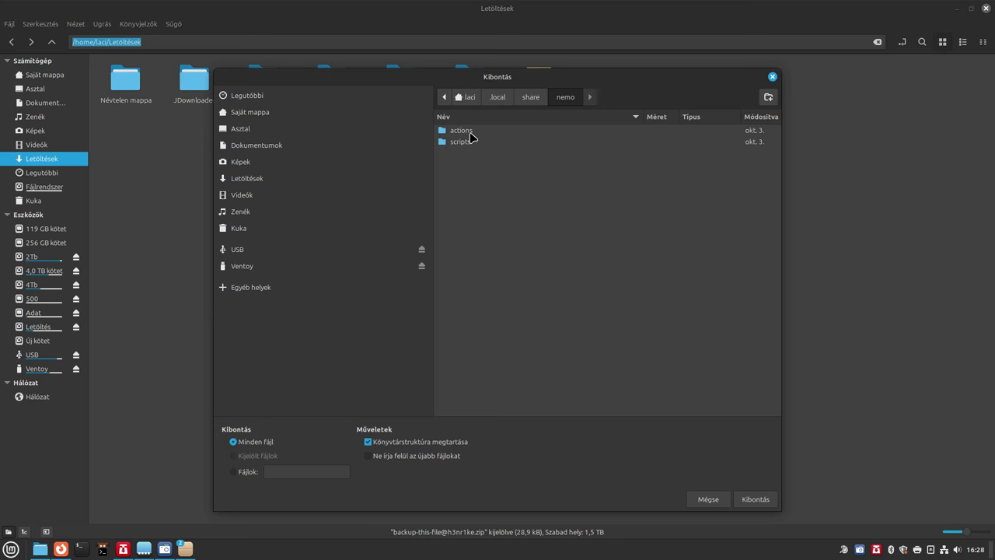
double_click(470, 132)
right_click(475, 177)
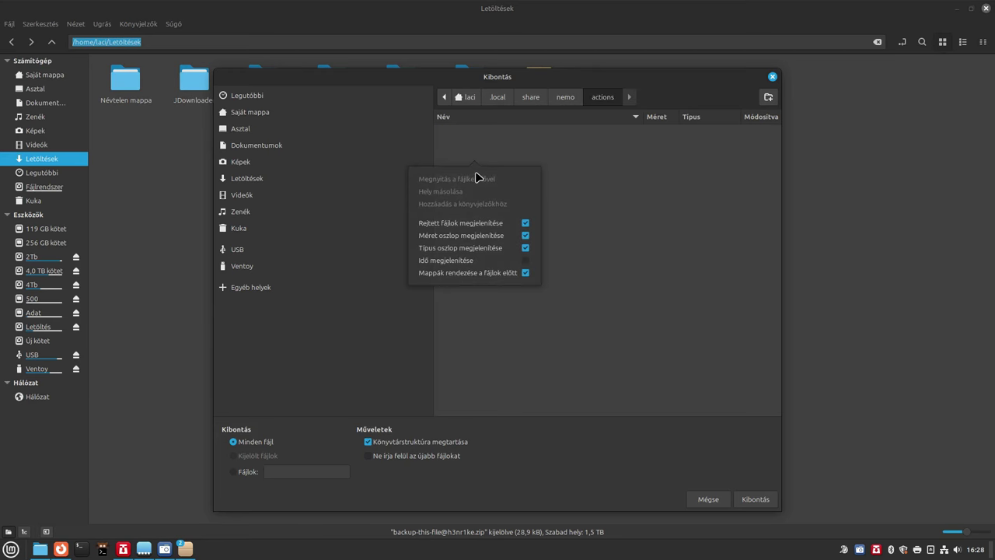
click(676, 176)
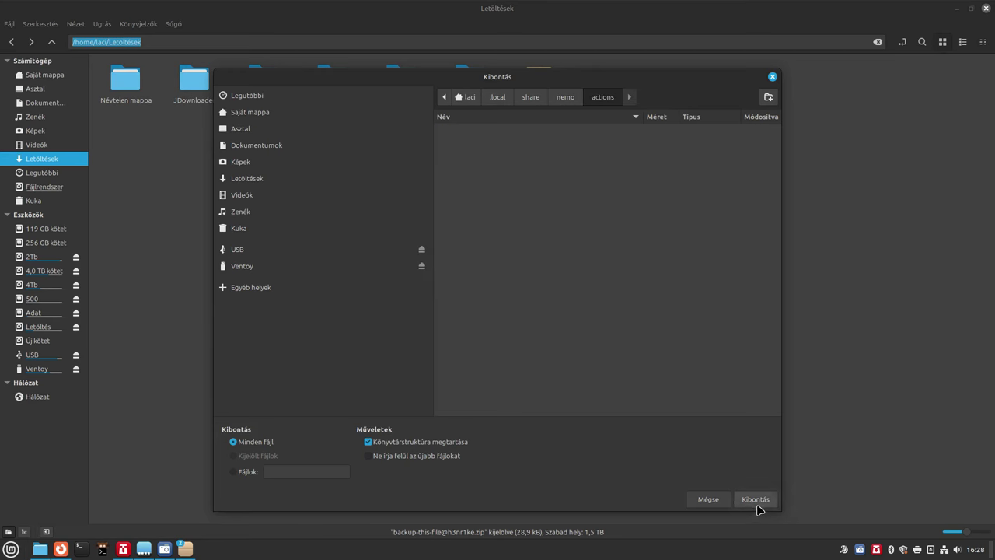
click(757, 503)
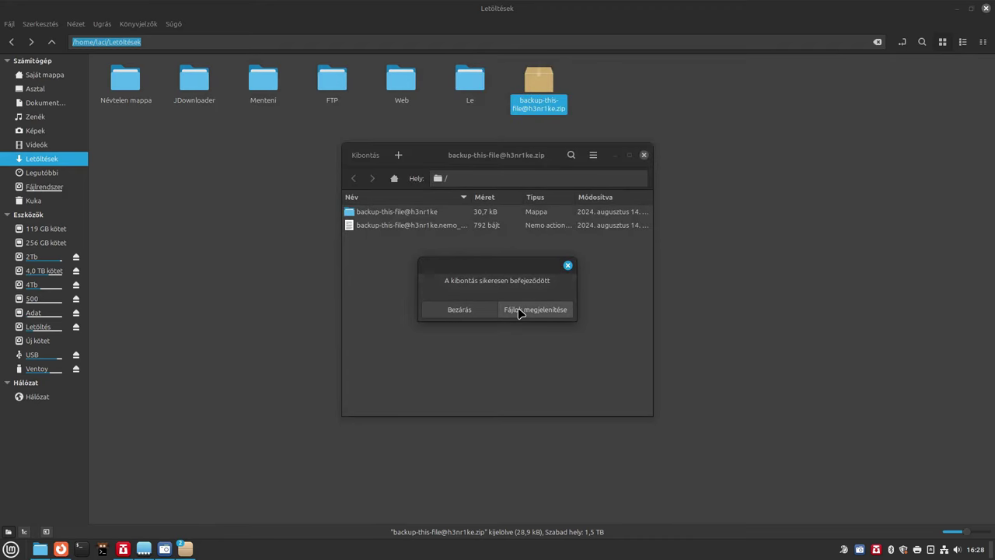
Show the extracted files and back up the .nemo_action file using the Biztonsági mentés erről a fájlról action.
click(520, 311)
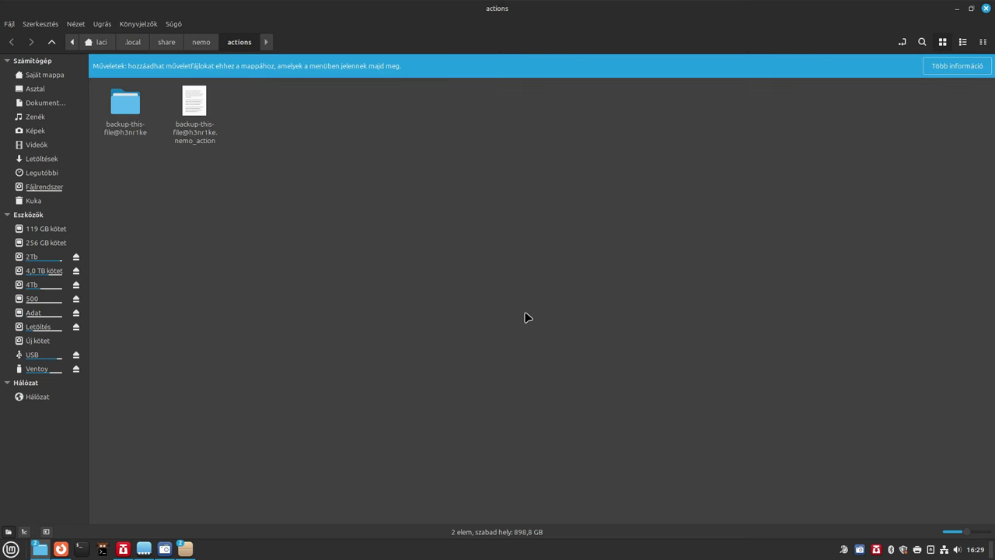
right_click(195, 105)
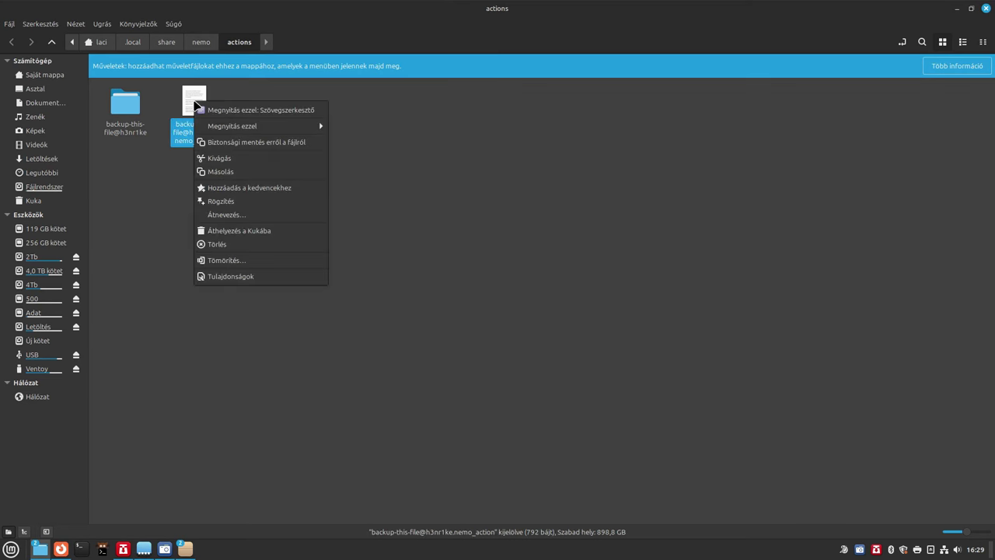
click(224, 149)
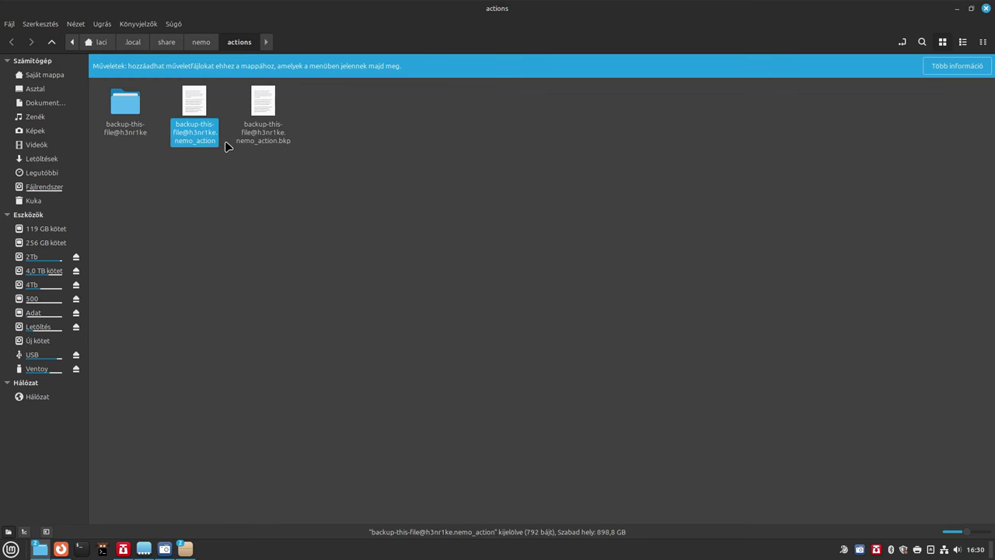
click(297, 144)
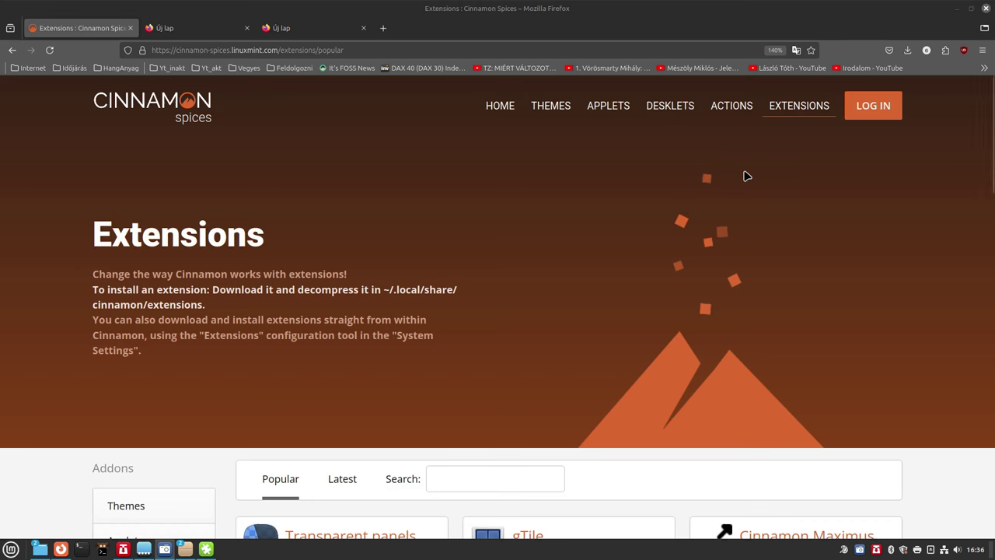
Browse the popular extensions and installation instructions on Cinnamon Spices in Firefox, then switch to the Bővítmények window.
scroll(542, 281, down, 2)
scroll(541, 281, down, 15)
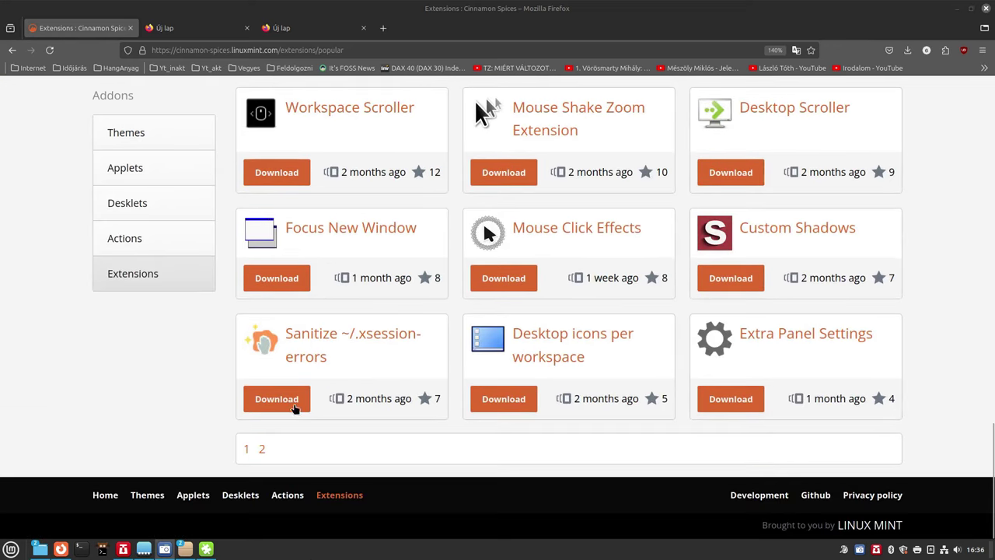
scroll(504, 400, up, 15)
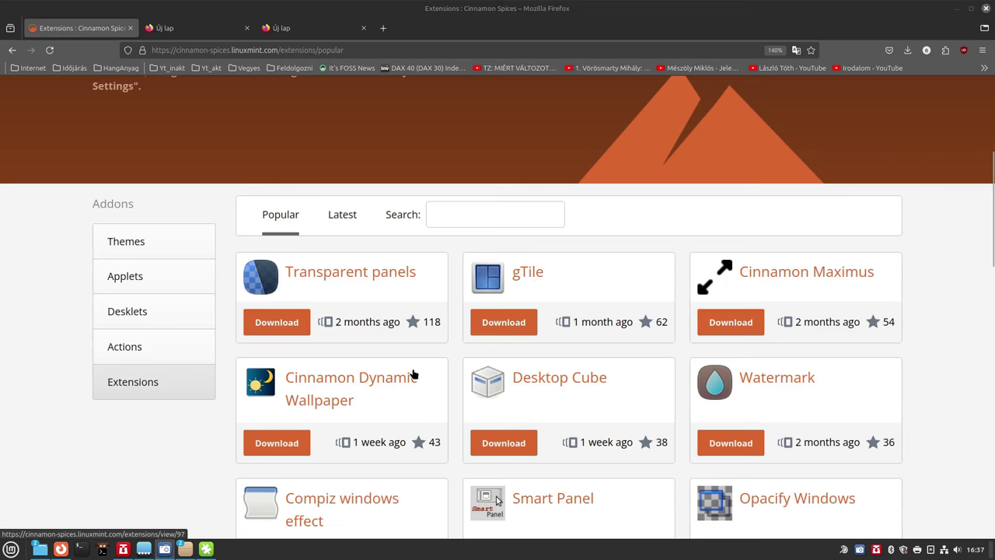
scroll(185, 217, up, 3)
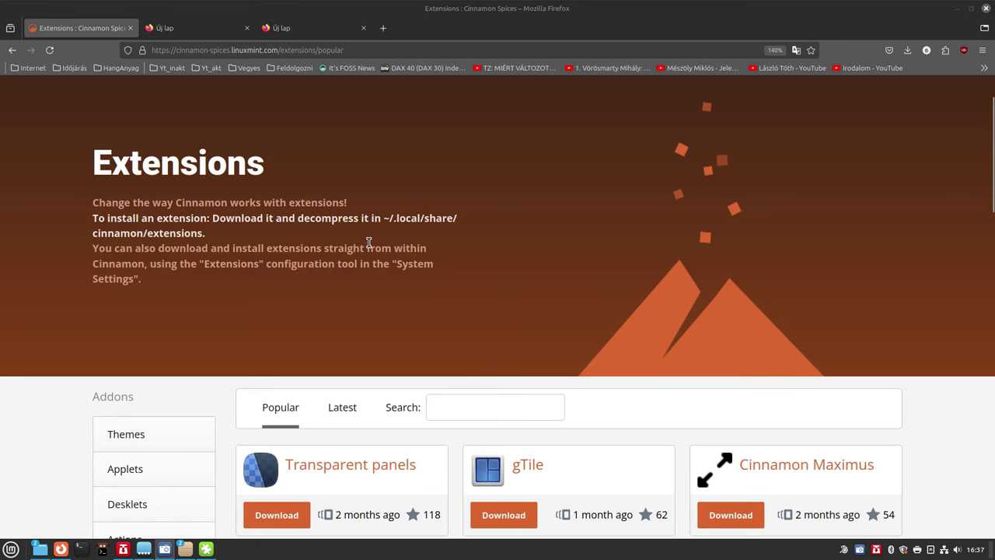
scroll(369, 235, down, 5)
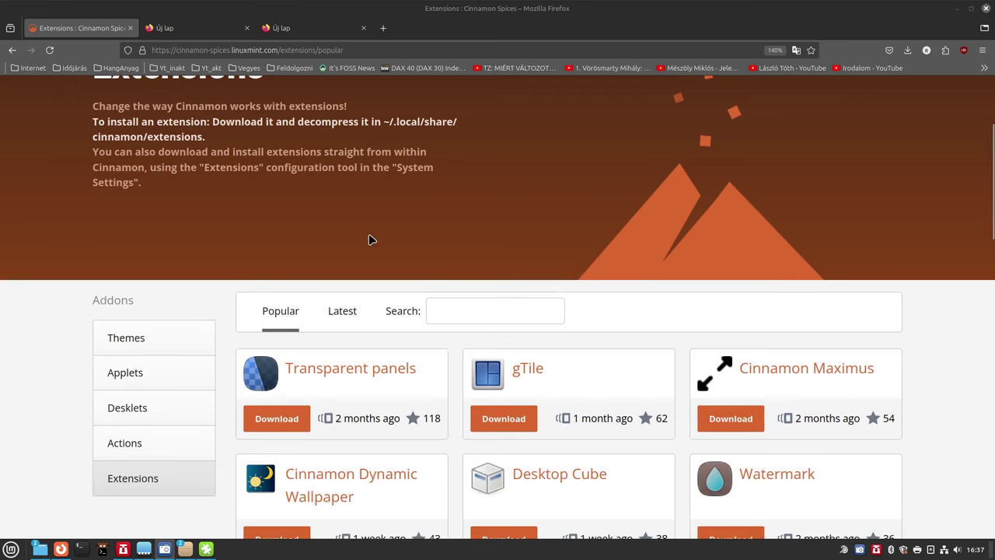
mouse_move(203, 547)
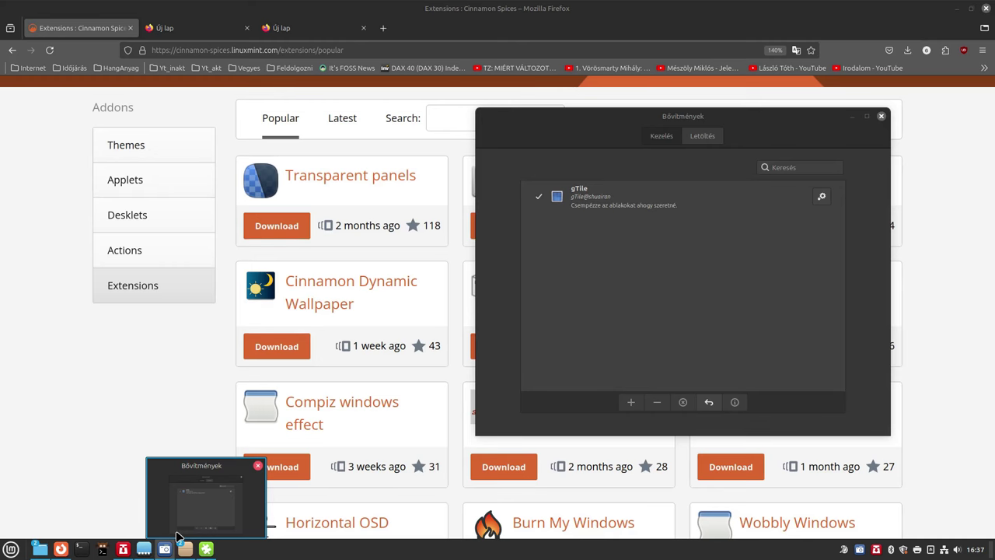
click(178, 537)
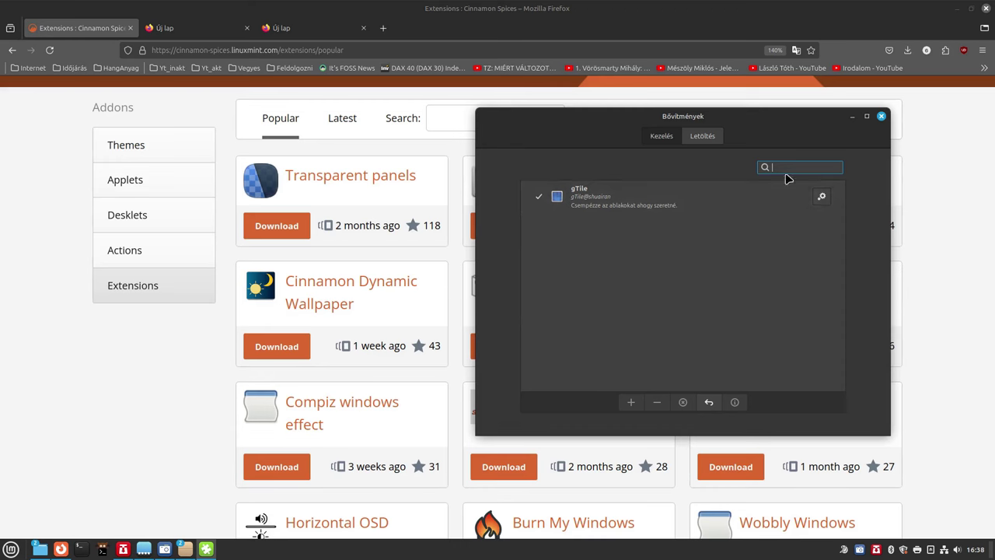
Open the gTile extension's settings and fit that window into the lower-middle cell of the 3x2 gTile grid.
click(820, 199)
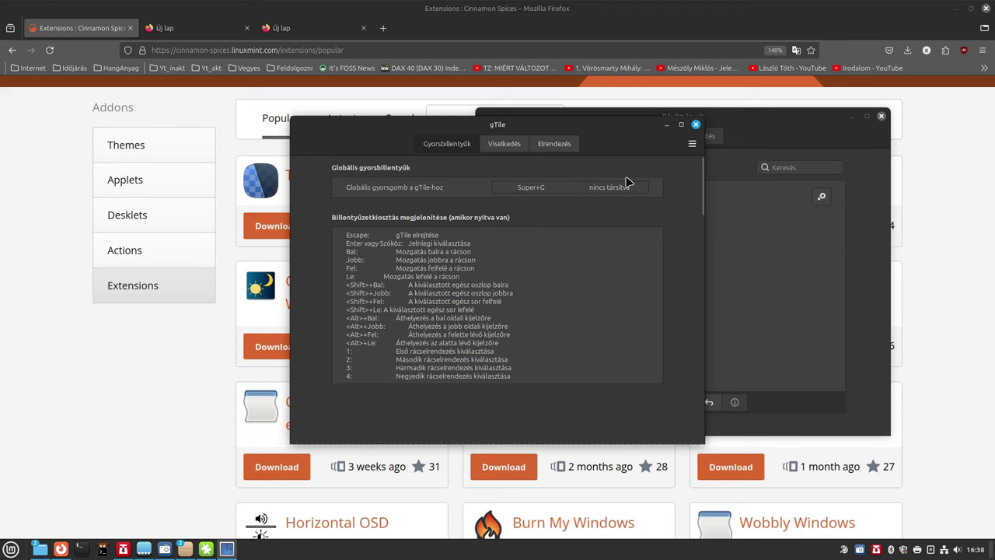
key(super+g)
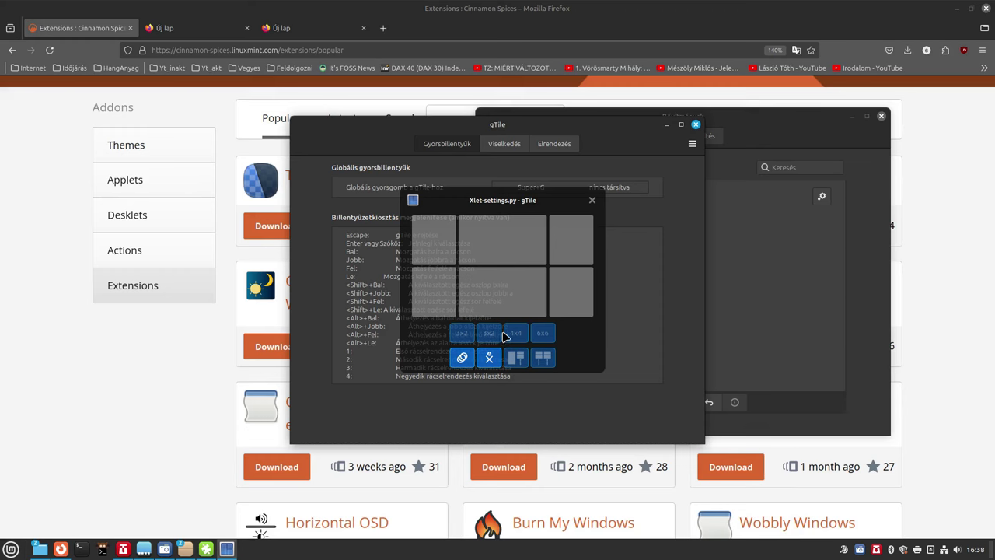
click(508, 305)
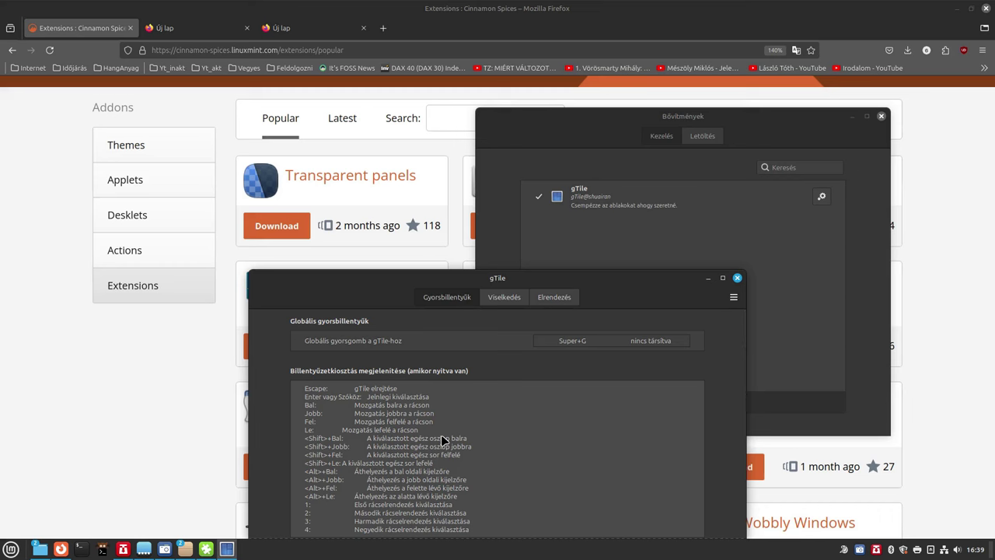
Auto-tile all open windows with gTile, the settings window filling one half and the others stacked beside it, and show its Elrendezés settings.
key(super+g)
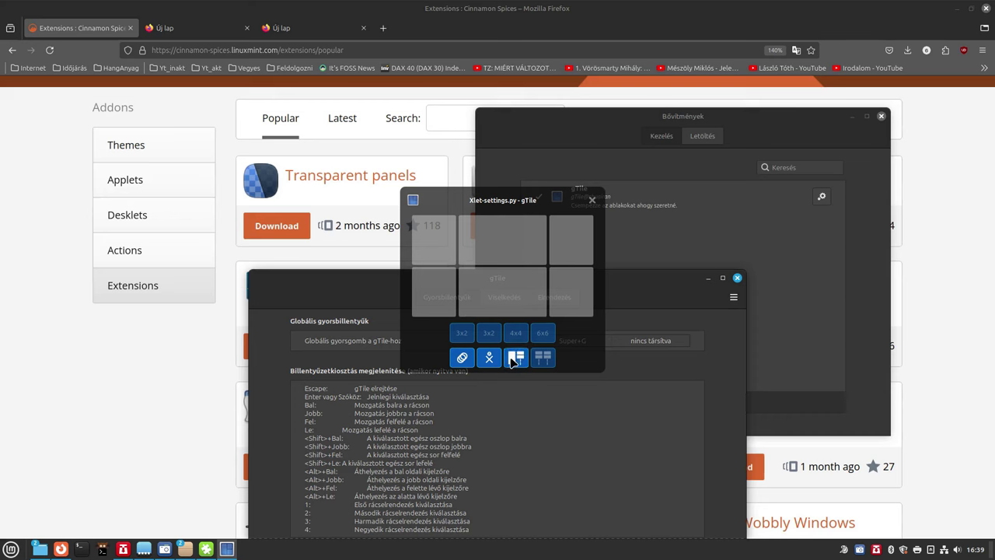
click(515, 358)
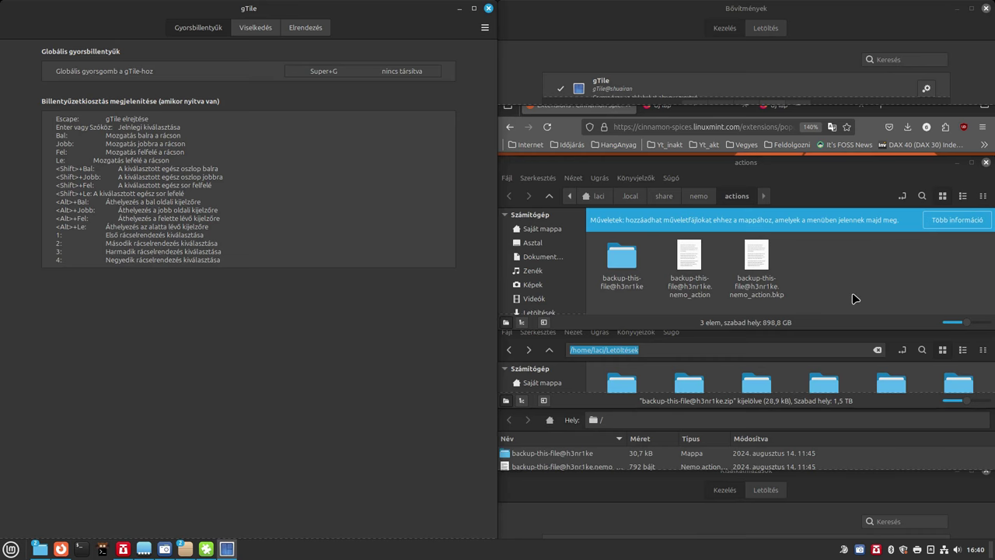
click(305, 27)
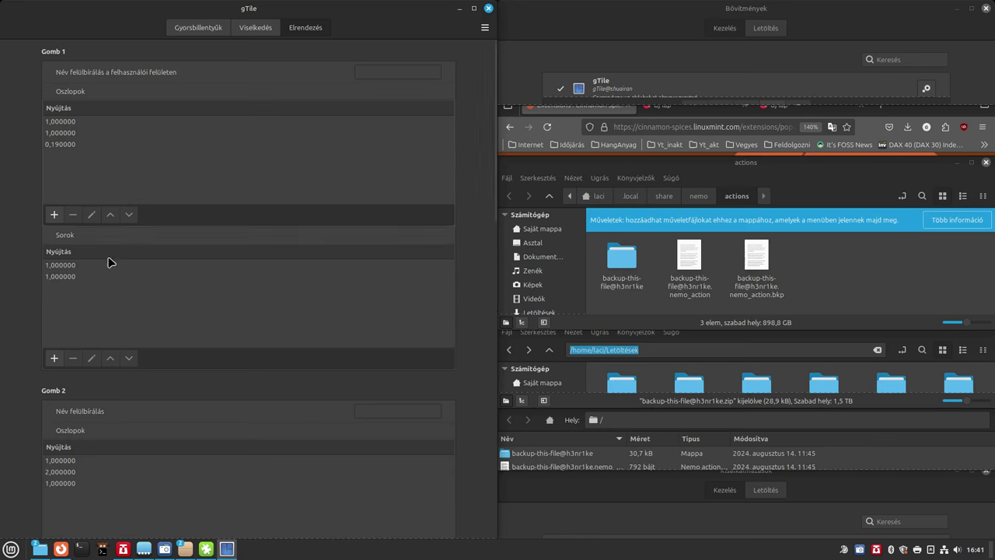
mouse_move(110, 261)
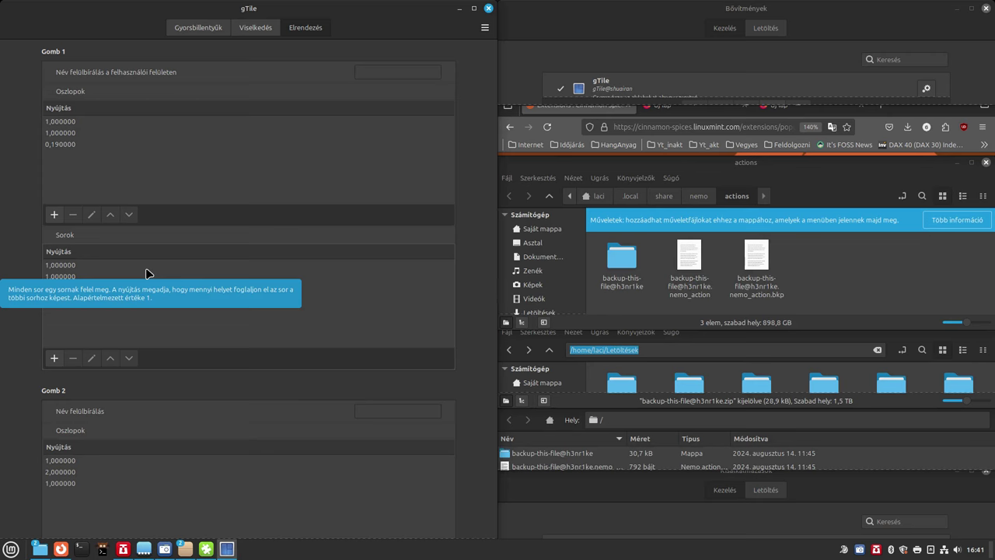
Move the gTile settings window out of its tiled position and maximize the Bővítmények window.
double_click(386, 8)
double_click(634, 26)
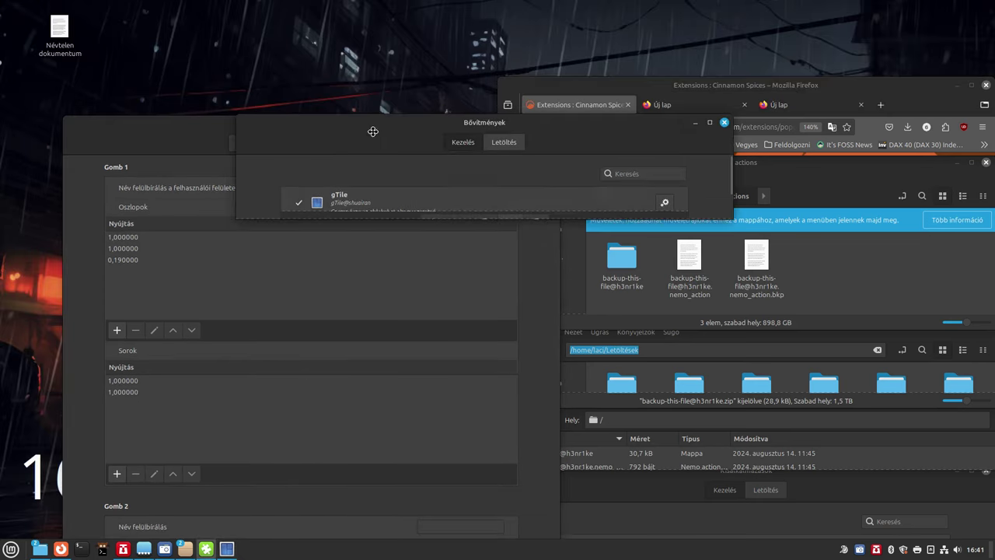
double_click(559, 127)
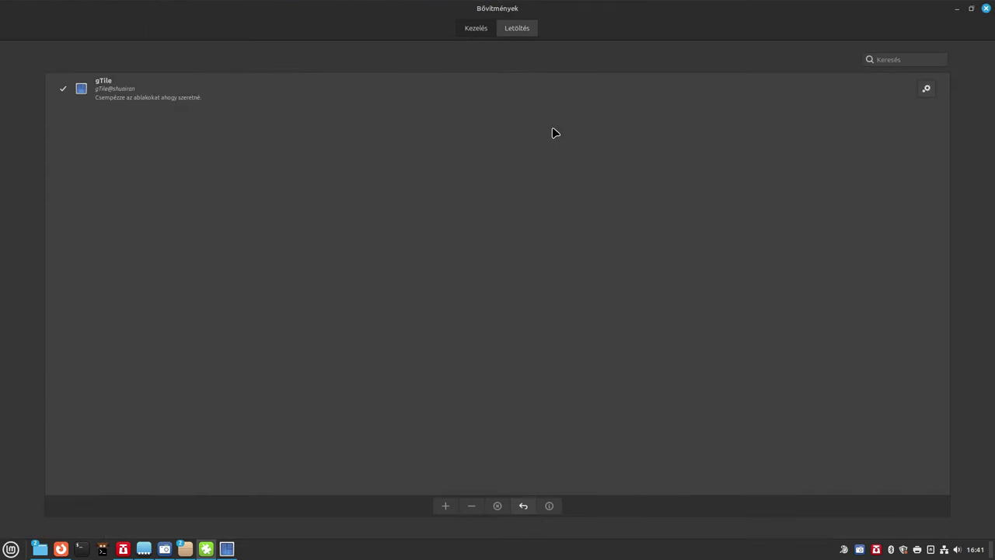